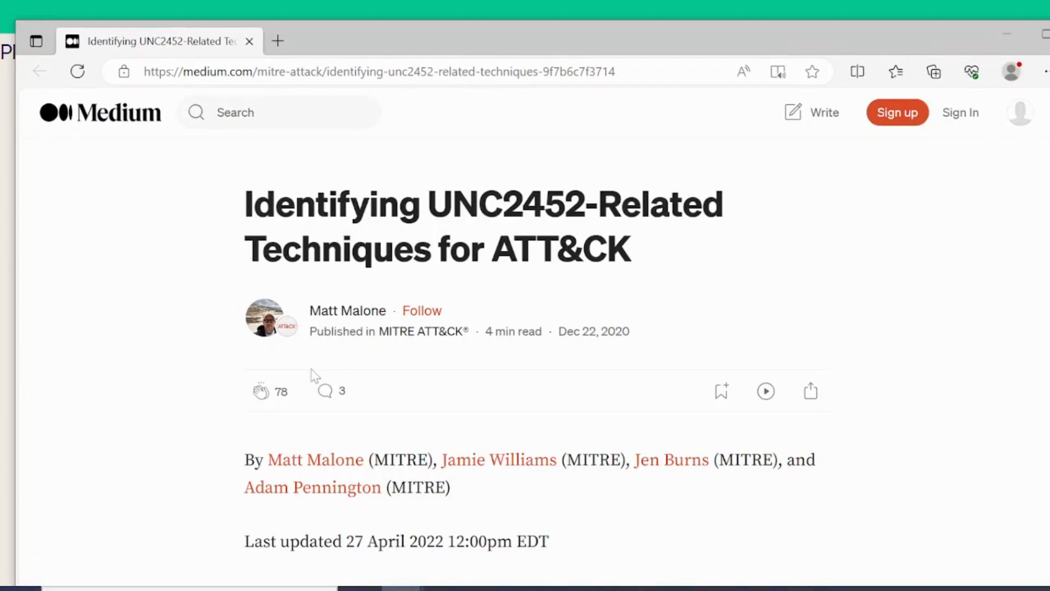
Step: Read the UNC2452 article's technique analysis and ATT&CK updates, and look over the MITRE ATT&CK page for T1098 Account Manipulation
scroll(315, 376, down, 15)
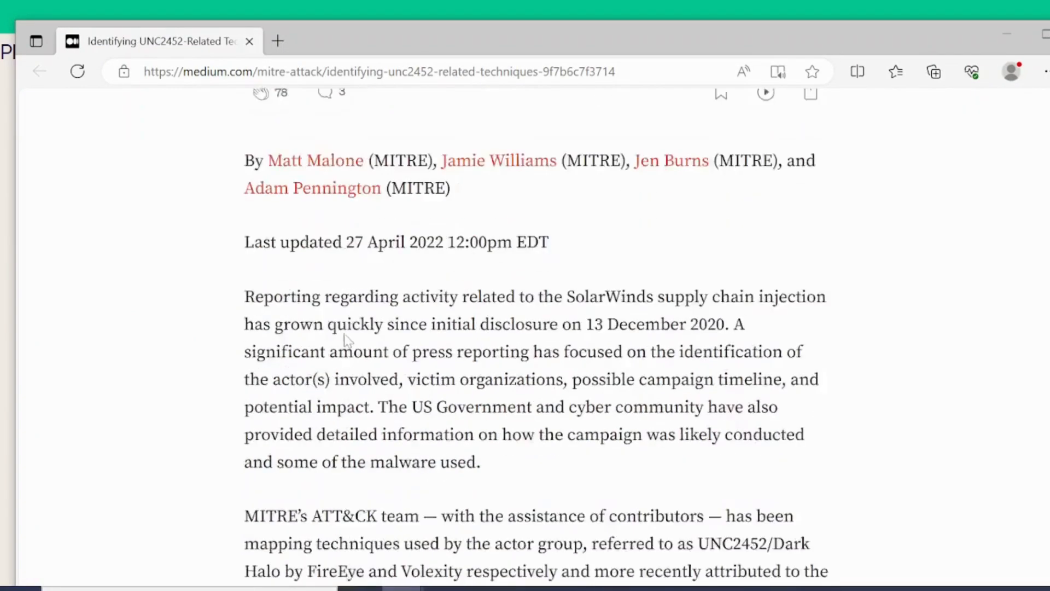
scroll(401, 322, down, 6)
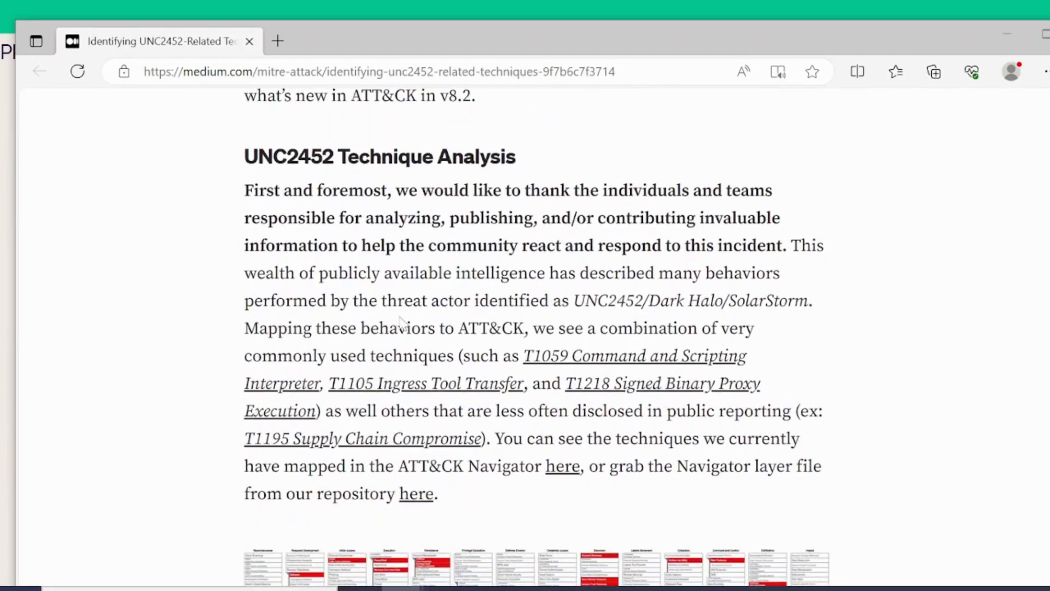
scroll(401, 322, down, 10)
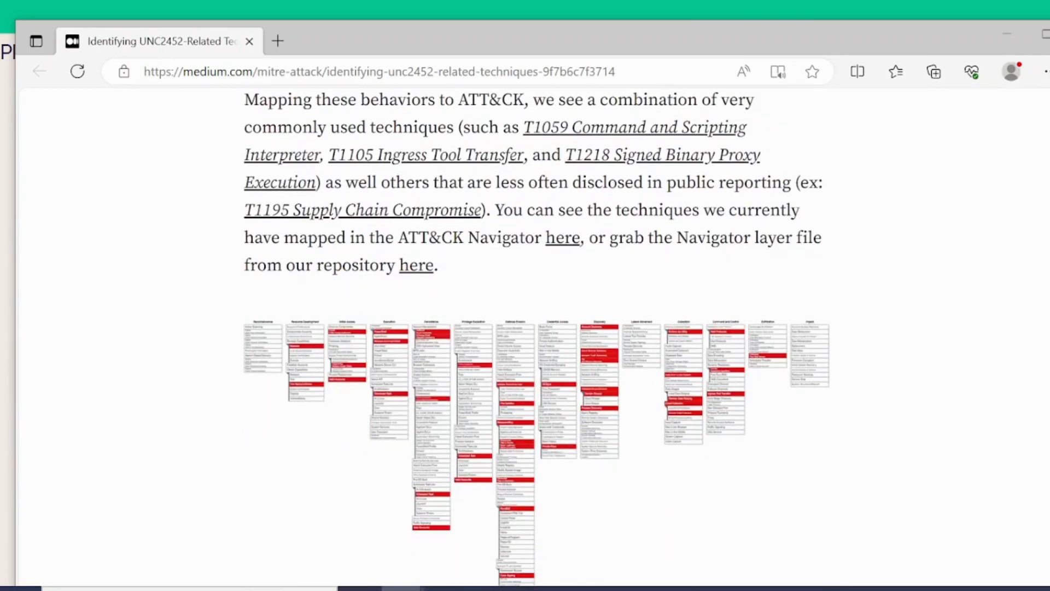
scroll(481, 320, down, 3)
scroll(547, 219, up, 1)
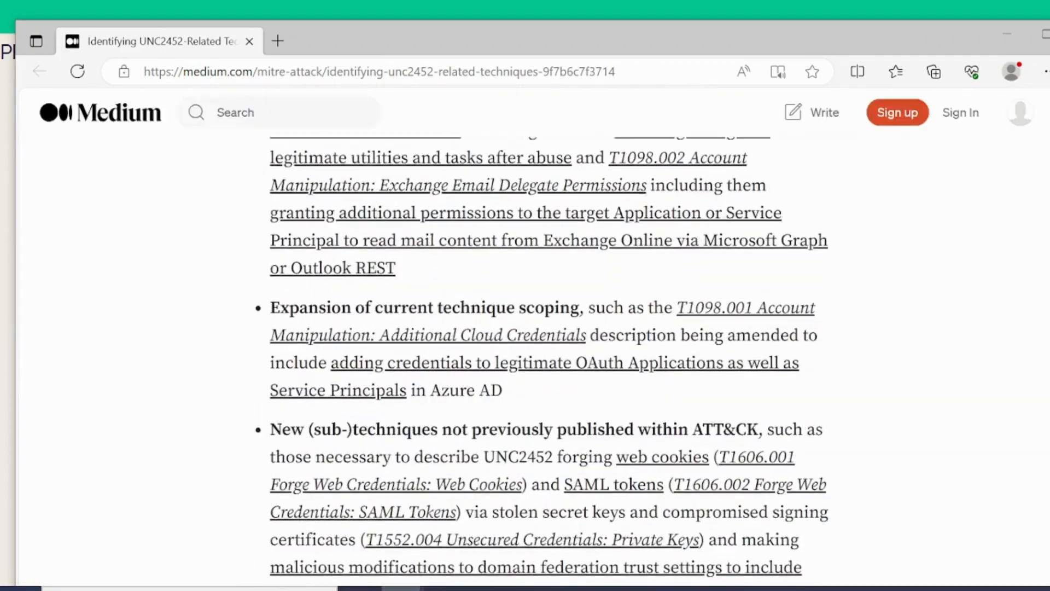
scroll(551, 218, down, 2)
scroll(395, 244, up, 4)
scroll(513, 262, down, 6)
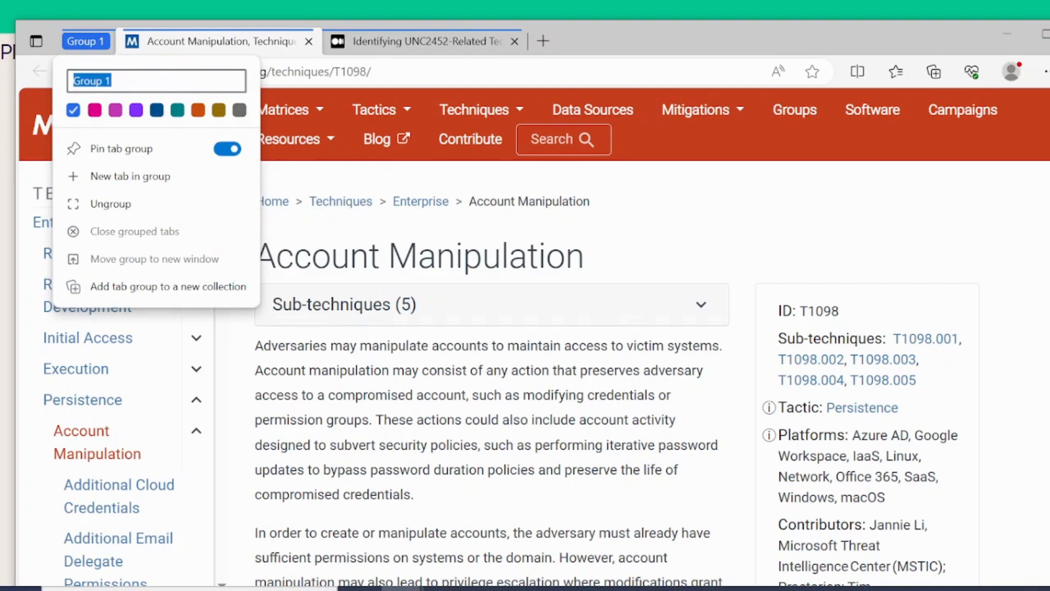
click(663, 278)
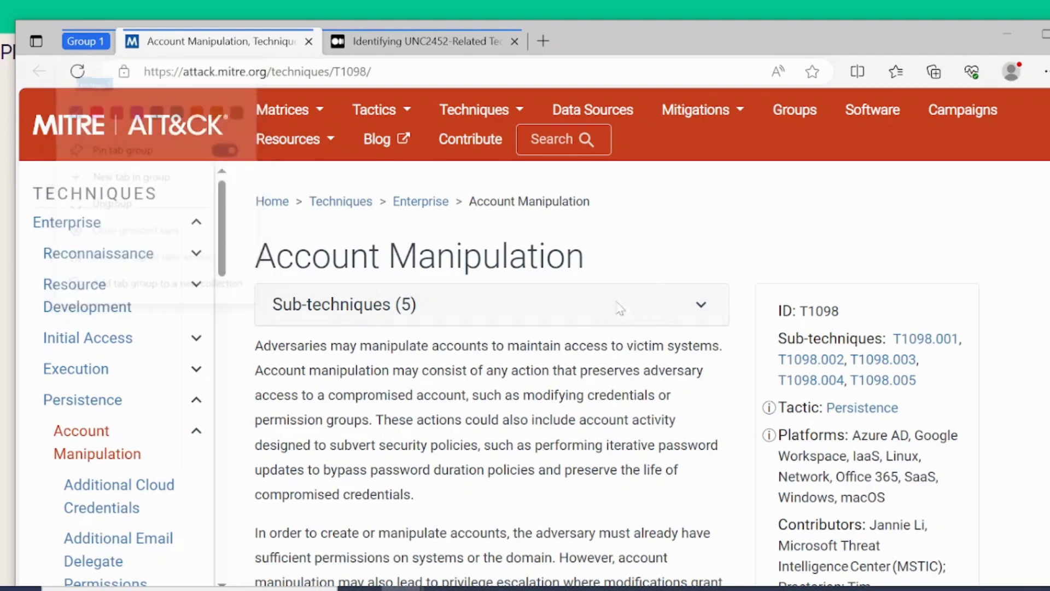
scroll(479, 414, down, 2)
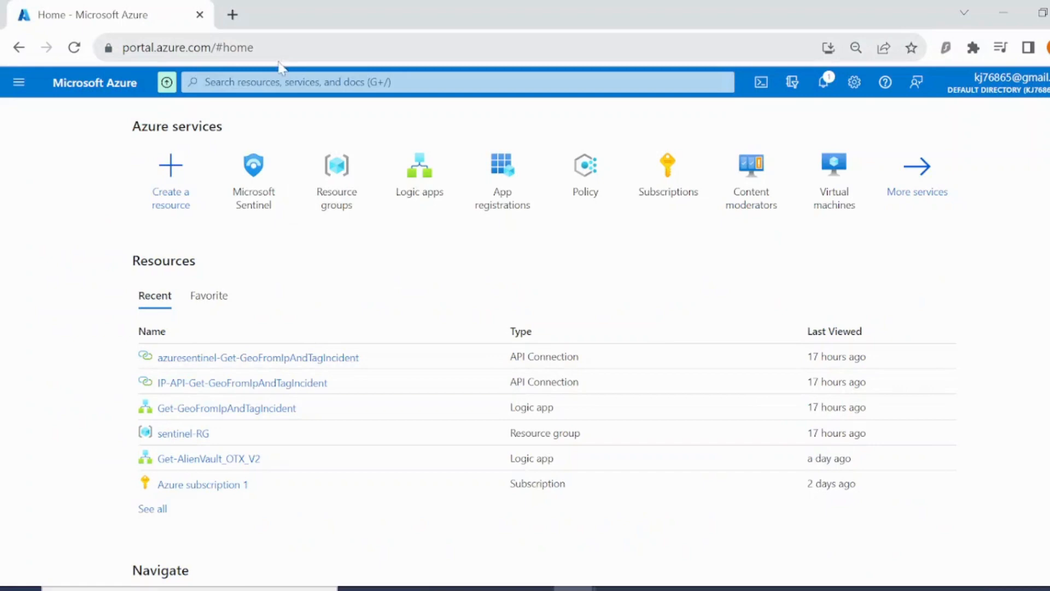
Step: In the Azure portal, open sentinel-workspace in Microsoft Sentinel and display its hunting queries
click(282, 82)
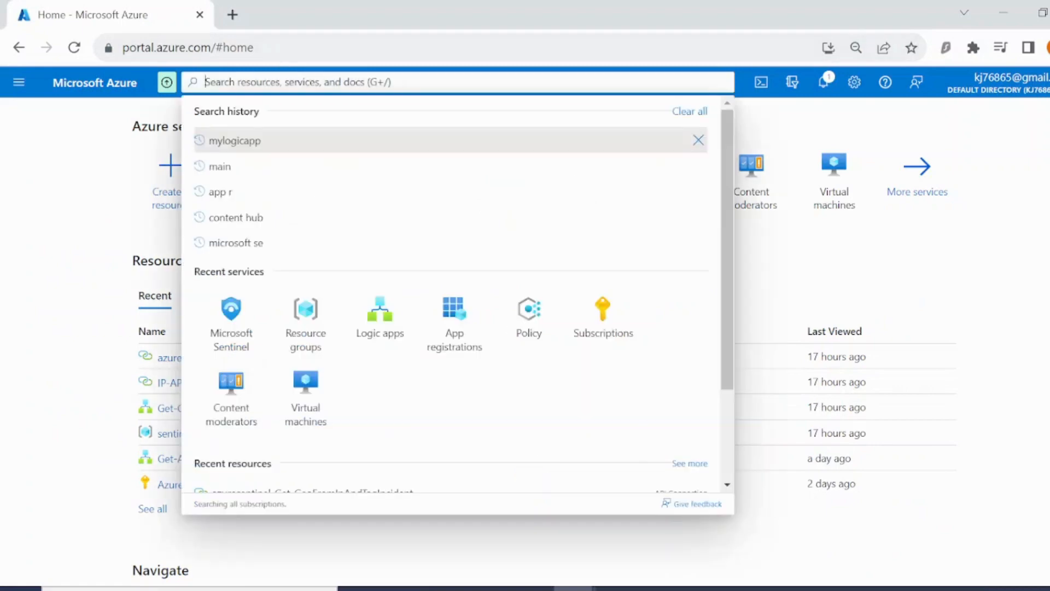
click(235, 342)
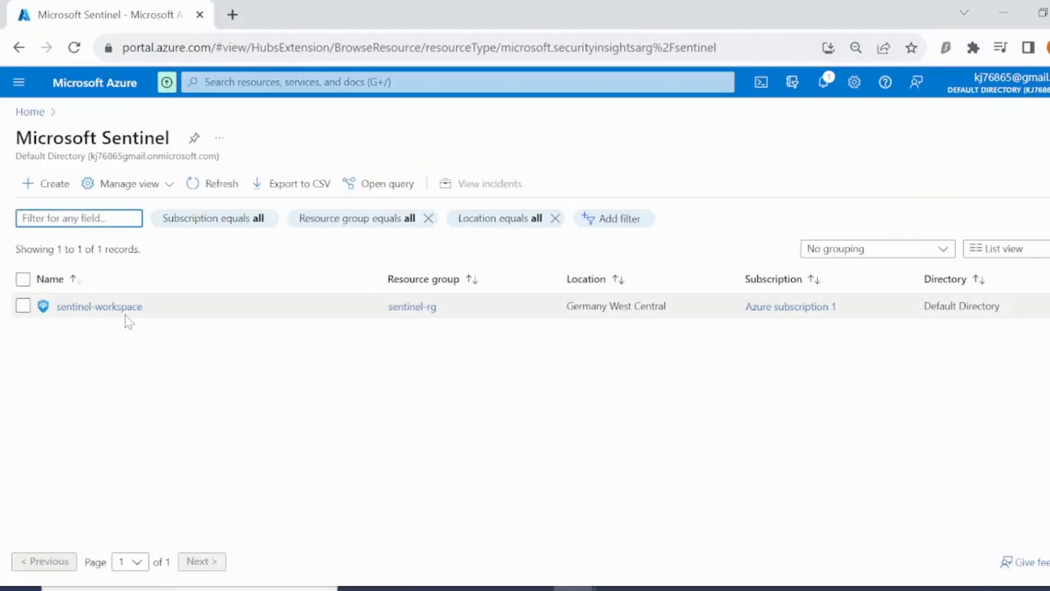
click(125, 309)
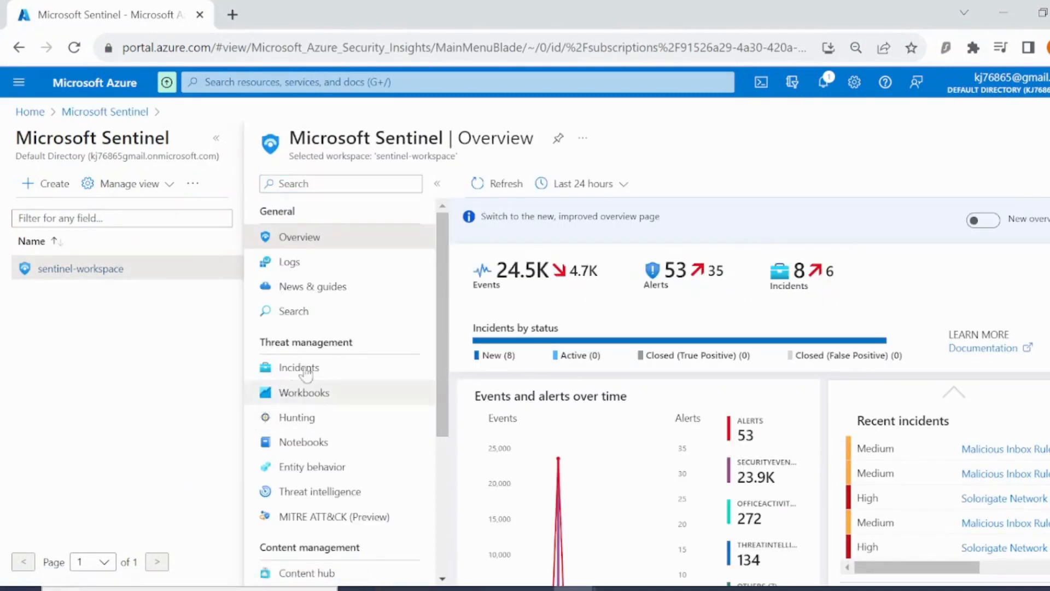
click(312, 422)
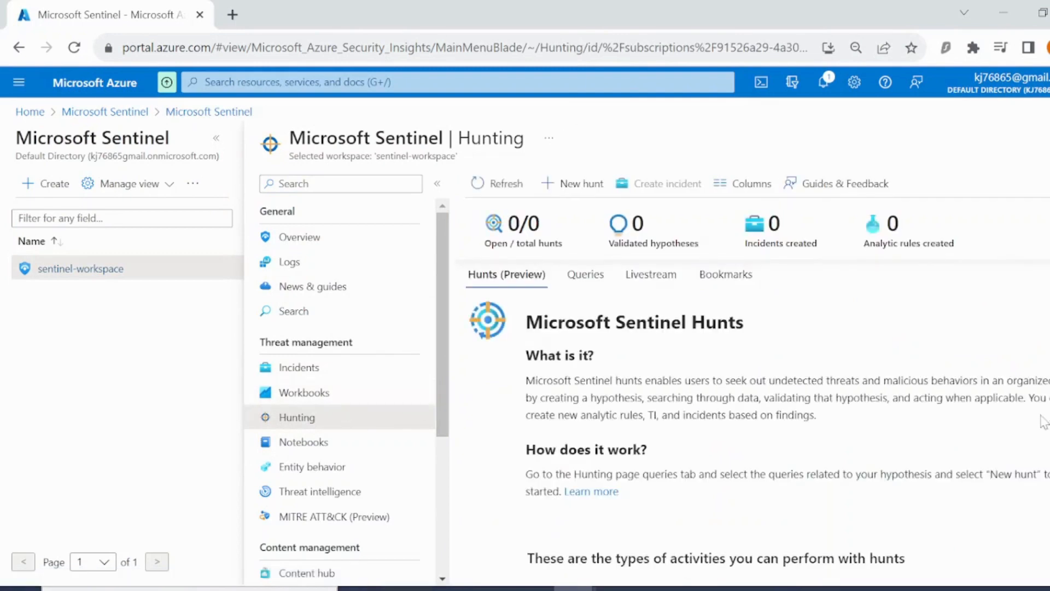
click(595, 284)
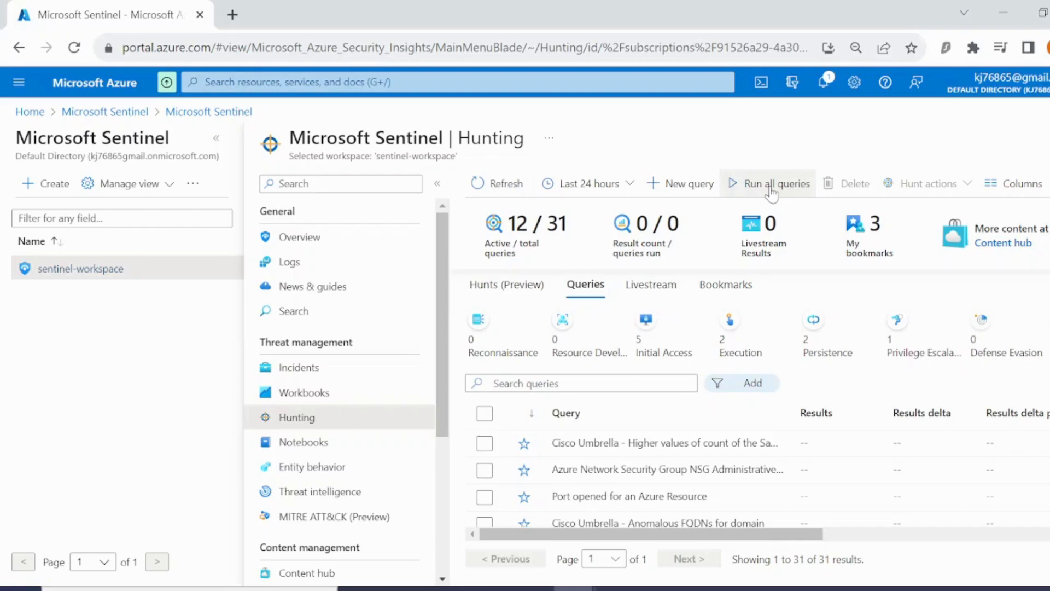
Step: Set the time range for the hunting queries to the last 7 days
click(627, 191)
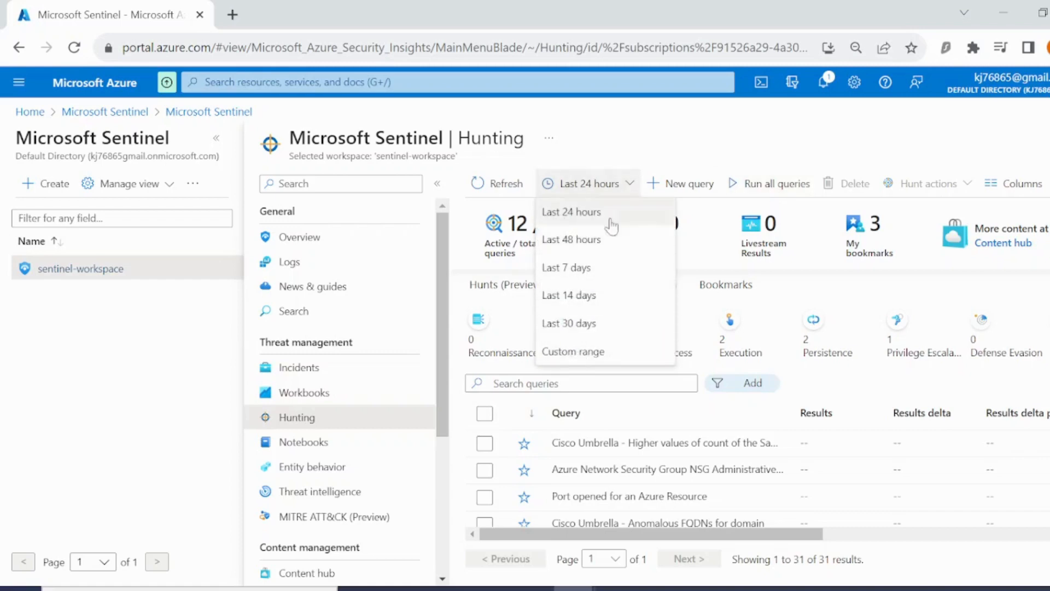
click(617, 268)
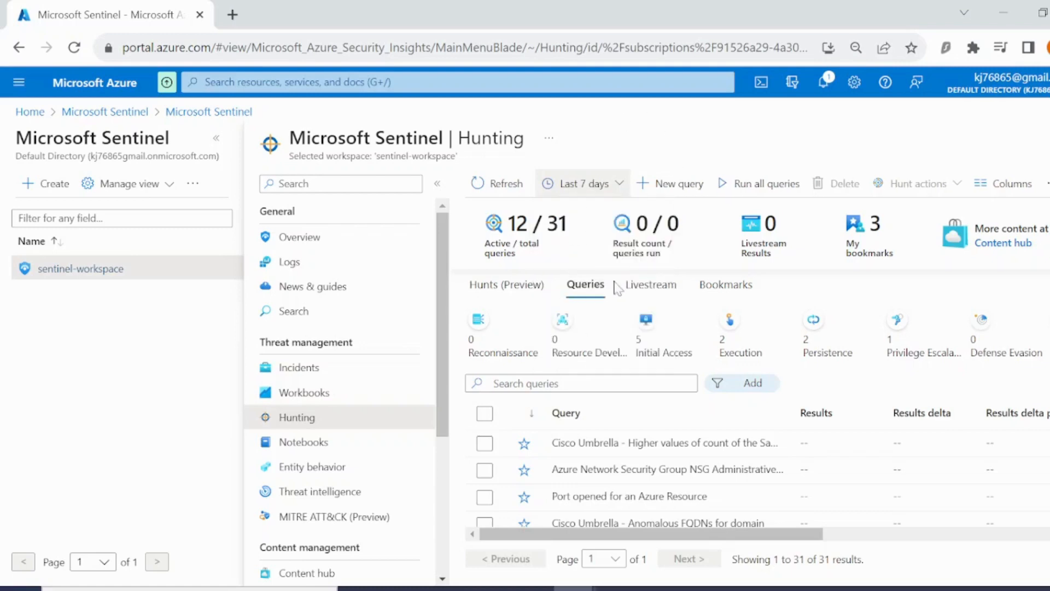
click(602, 183)
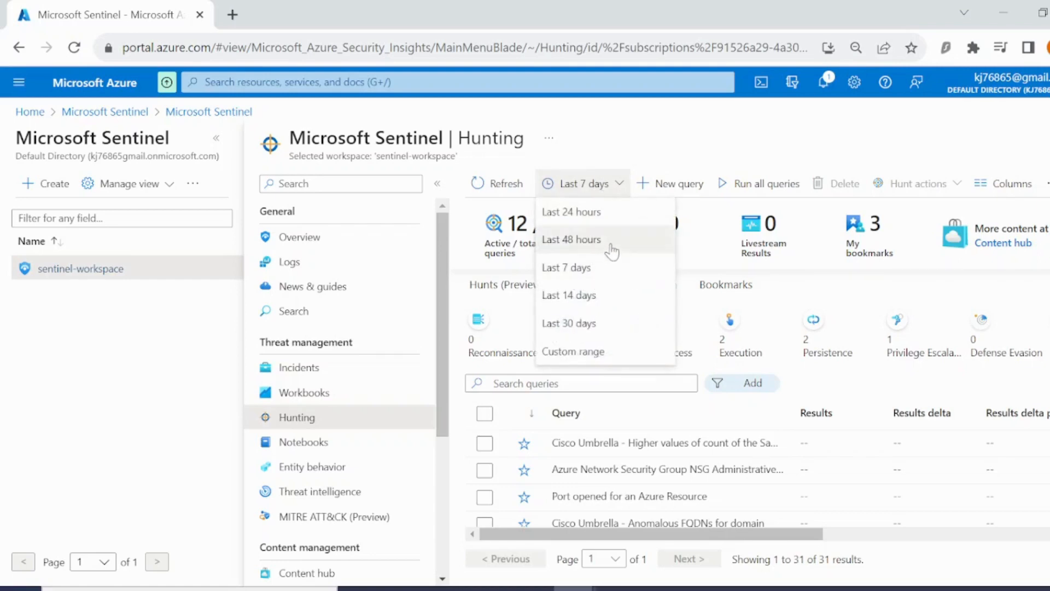
click(603, 267)
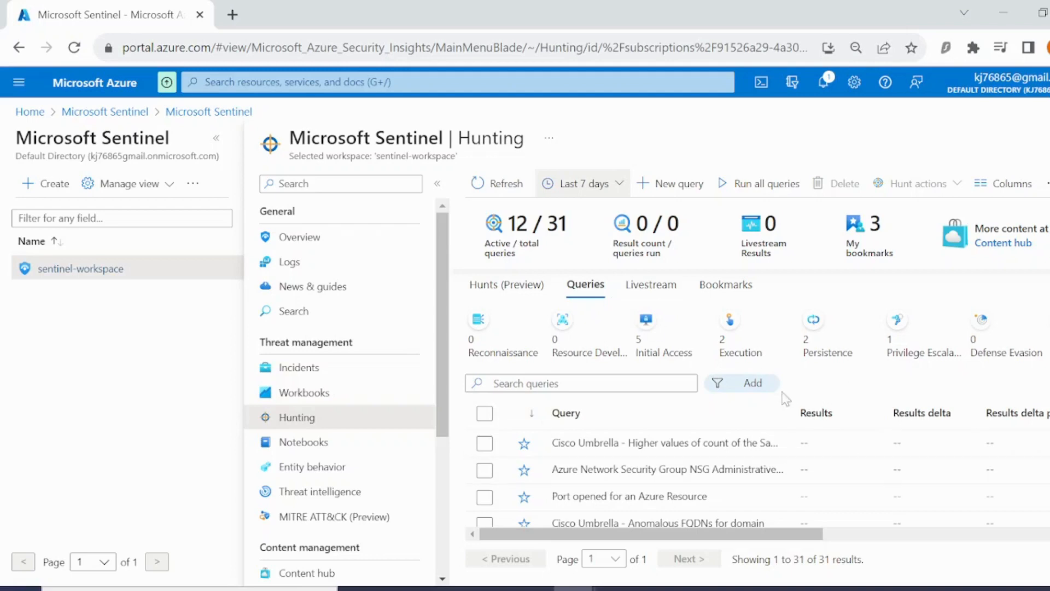
Step: Filter the hunting queries by the technique T1098 - Account Manipulation
click(757, 391)
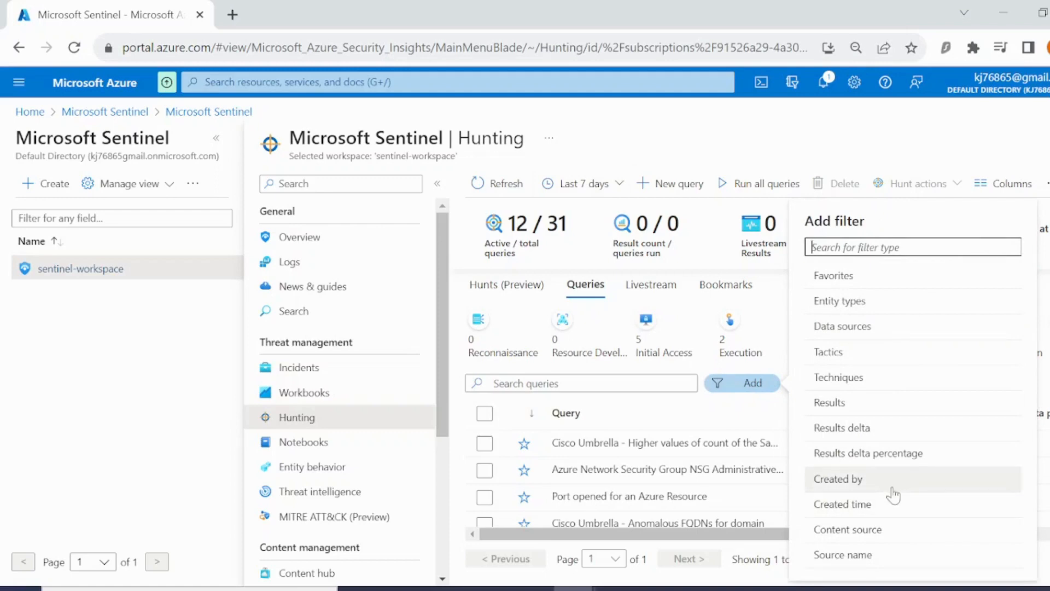
click(862, 378)
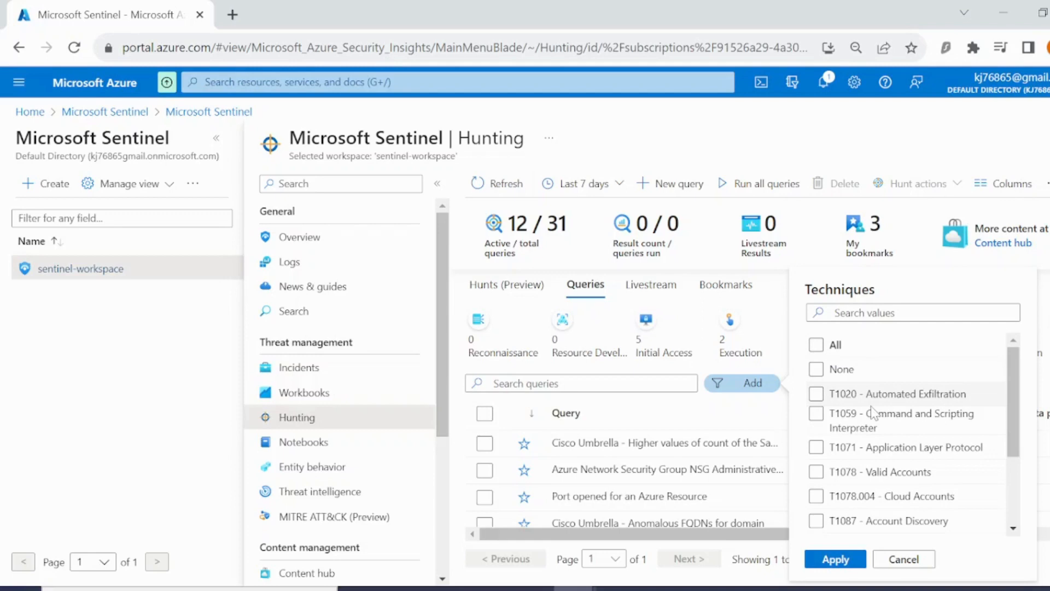
scroll(871, 406, down, 3)
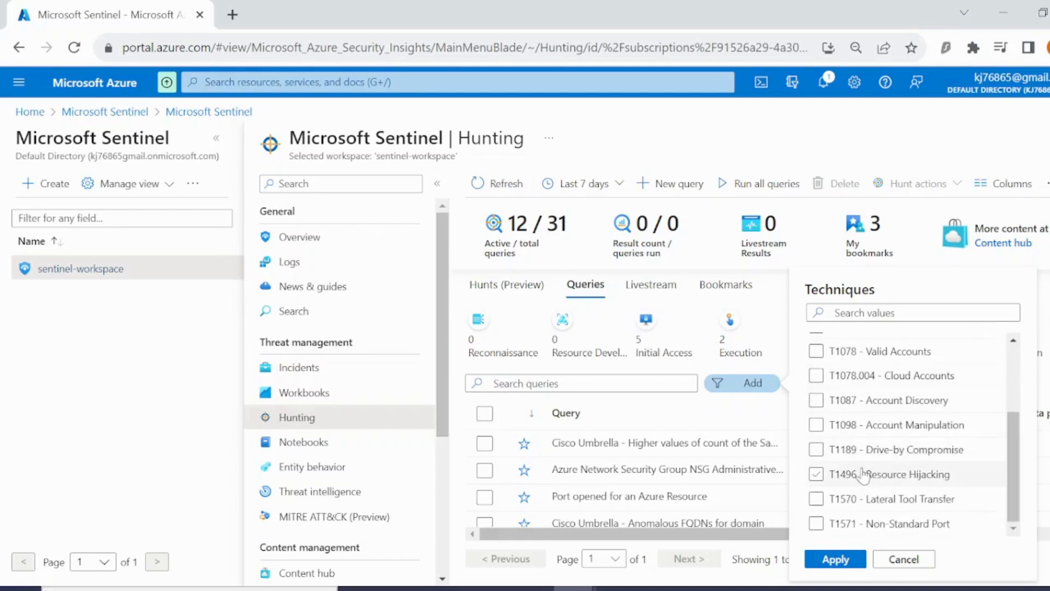
click(863, 474)
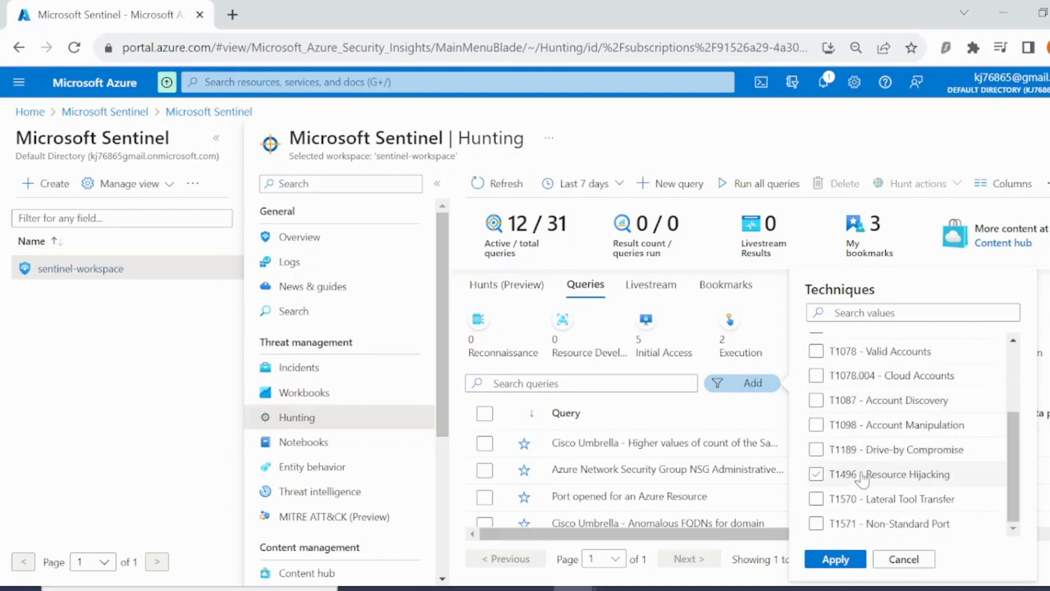
click(816, 425)
click(848, 560)
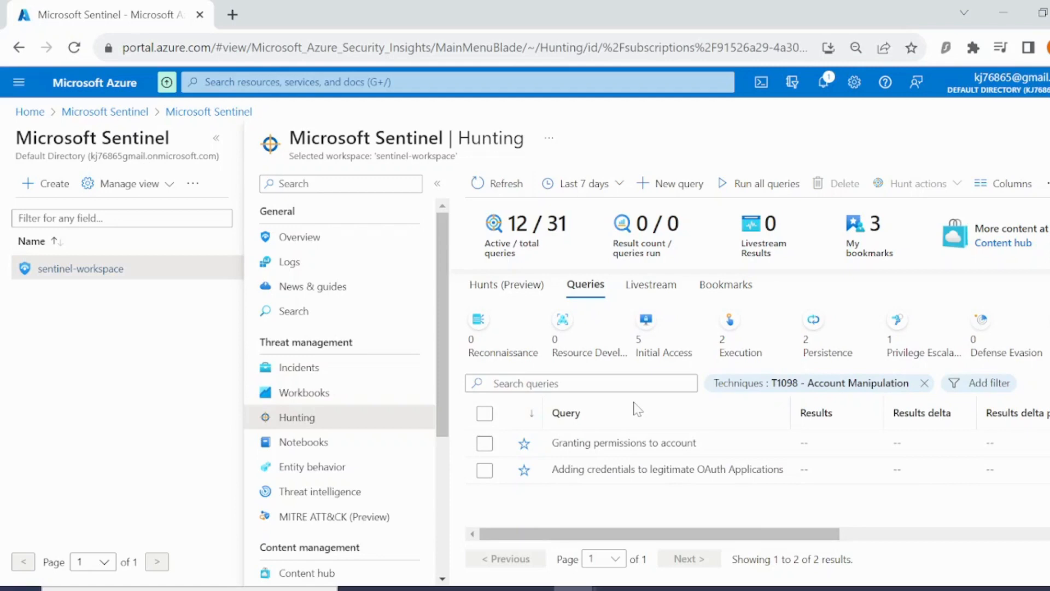
Step: Select both filtered account manipulation queries and run them
click(485, 414)
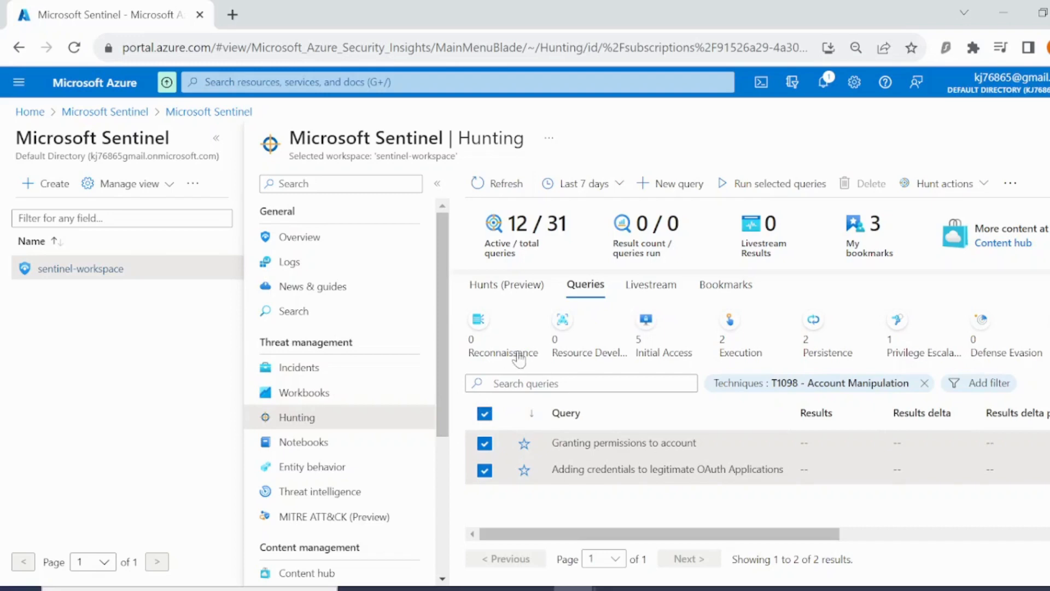
click(730, 182)
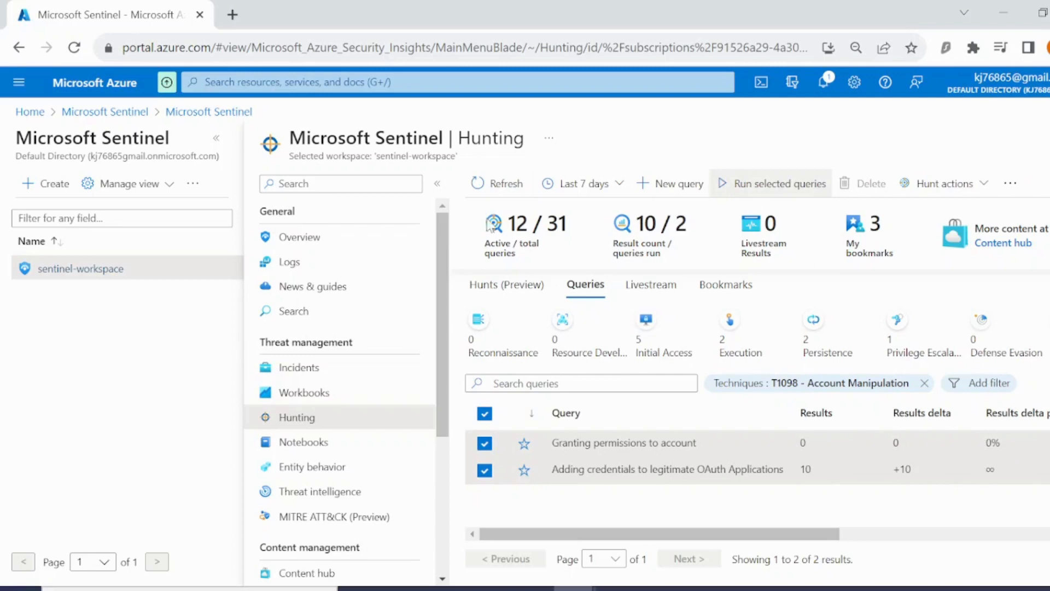
click(752, 192)
Step: Keep only the "Adding credentials to legitimate OAuth Applications" query selected, open its results in Logs and rerun the whole query
click(485, 443)
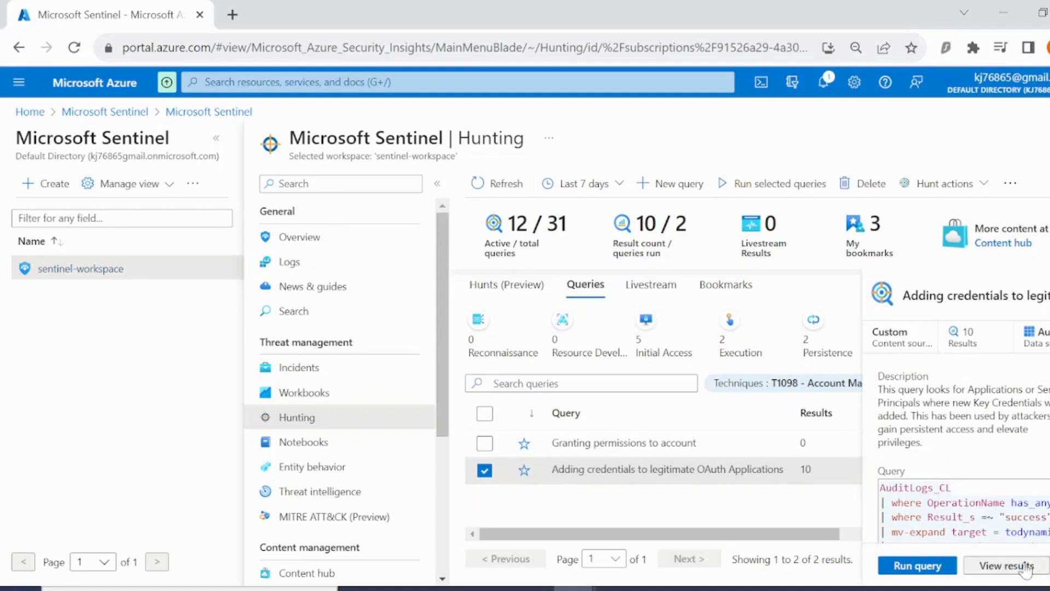
click(1006, 565)
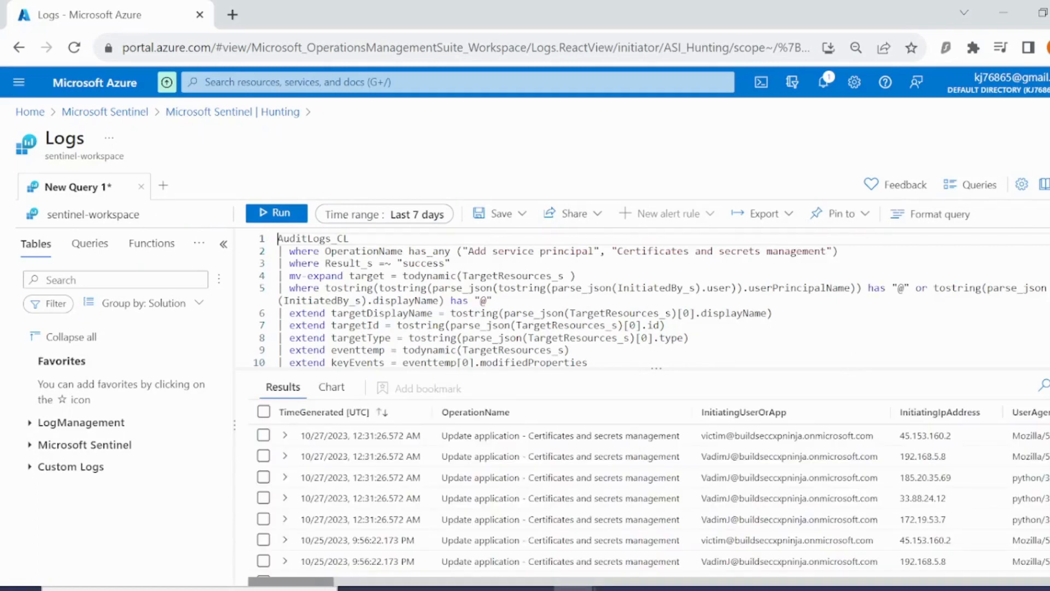
key(ctrl+a)
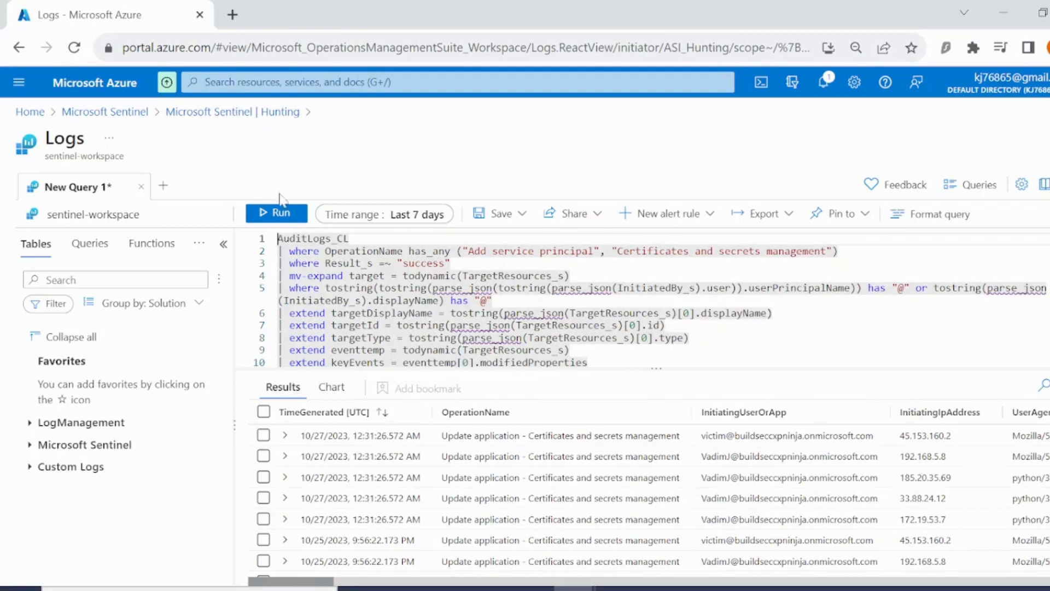
click(267, 212)
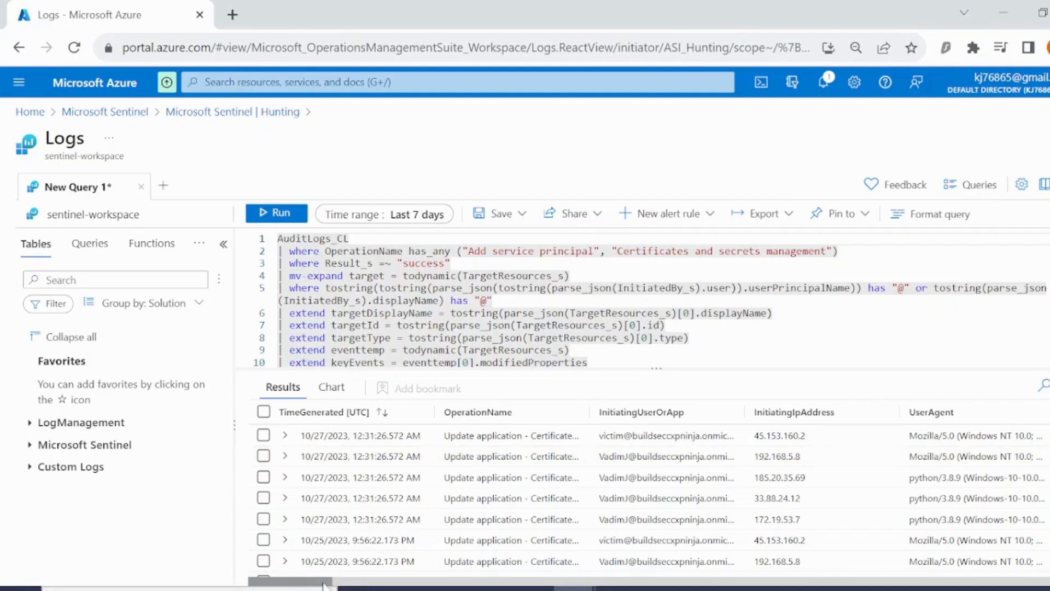
Step: Expand the first log result and examine its fields, including the initiating user, target application, key details and operation category
drag(327, 581, 235, 563)
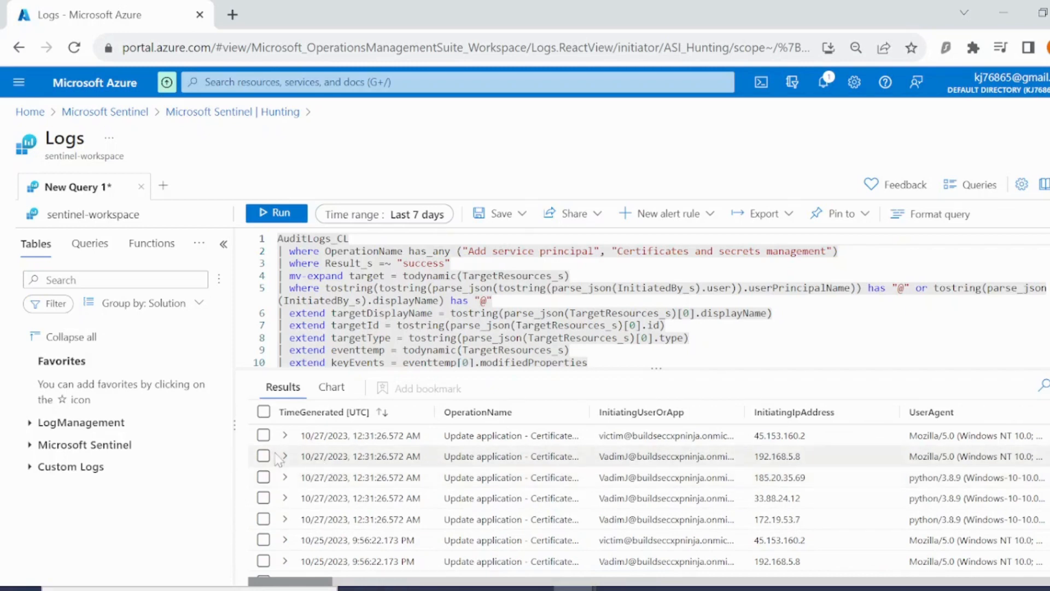
click(284, 437)
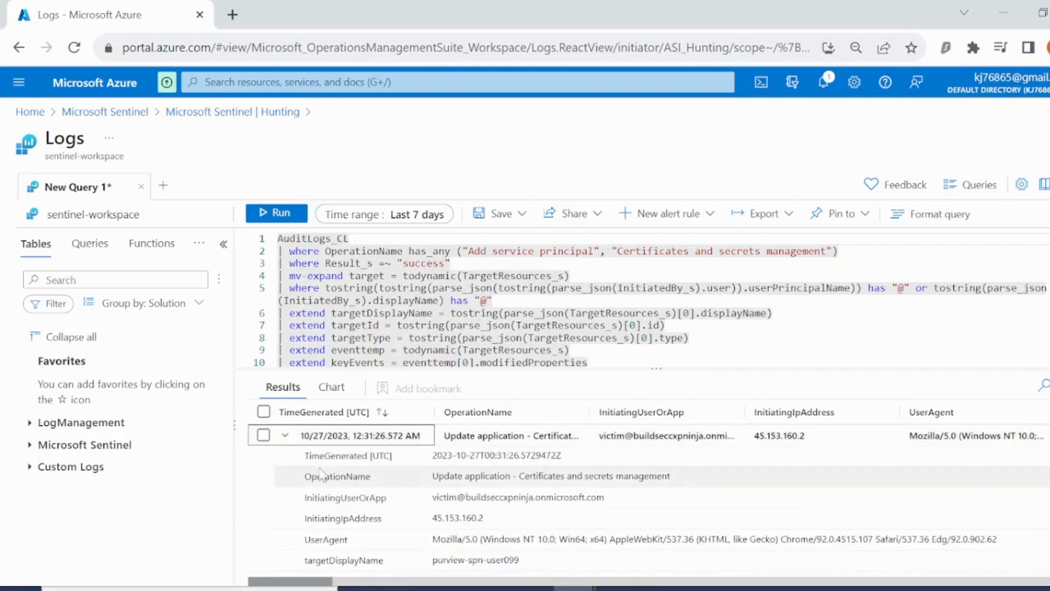
scroll(343, 492, down, 2)
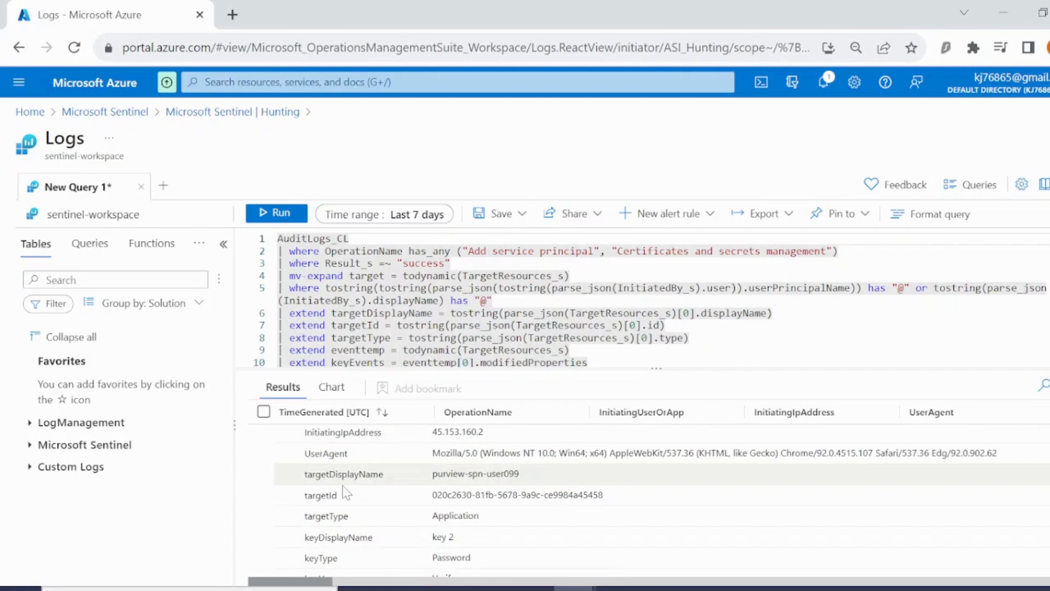
scroll(350, 511, down, 1)
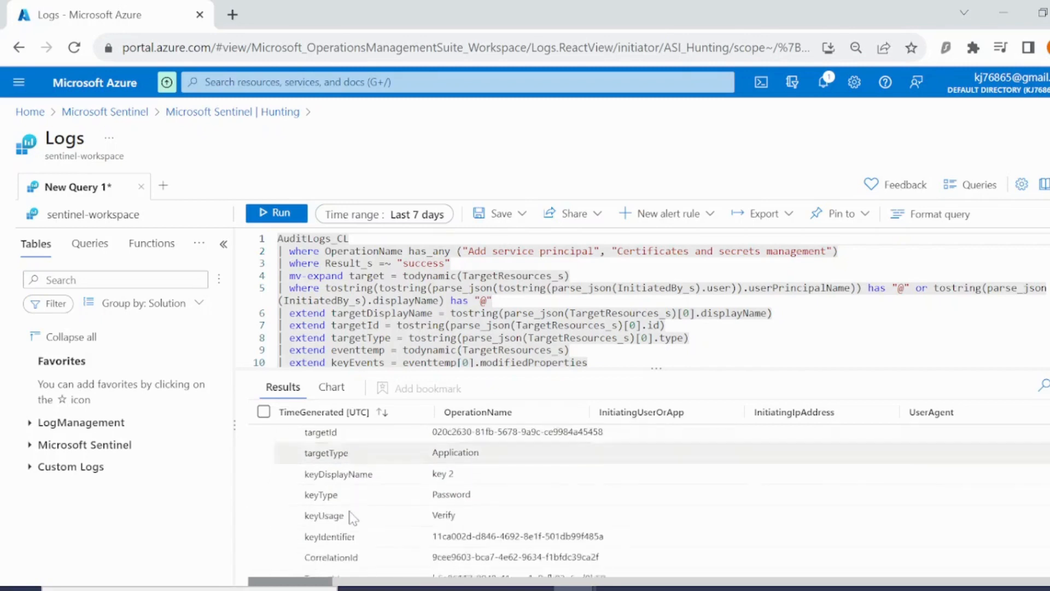
scroll(353, 517, down, 1)
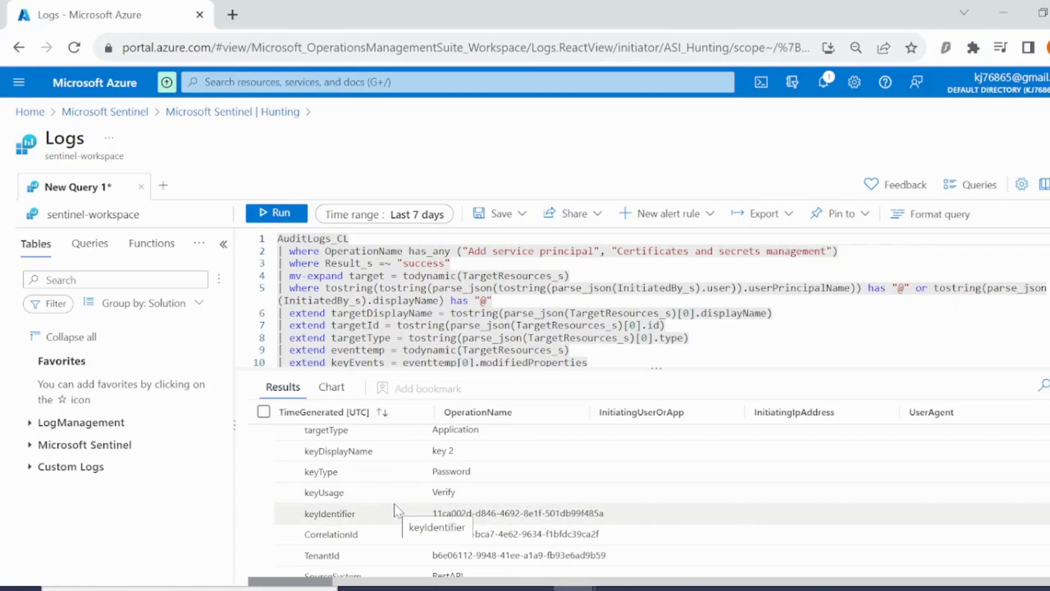
scroll(395, 512, down, 3)
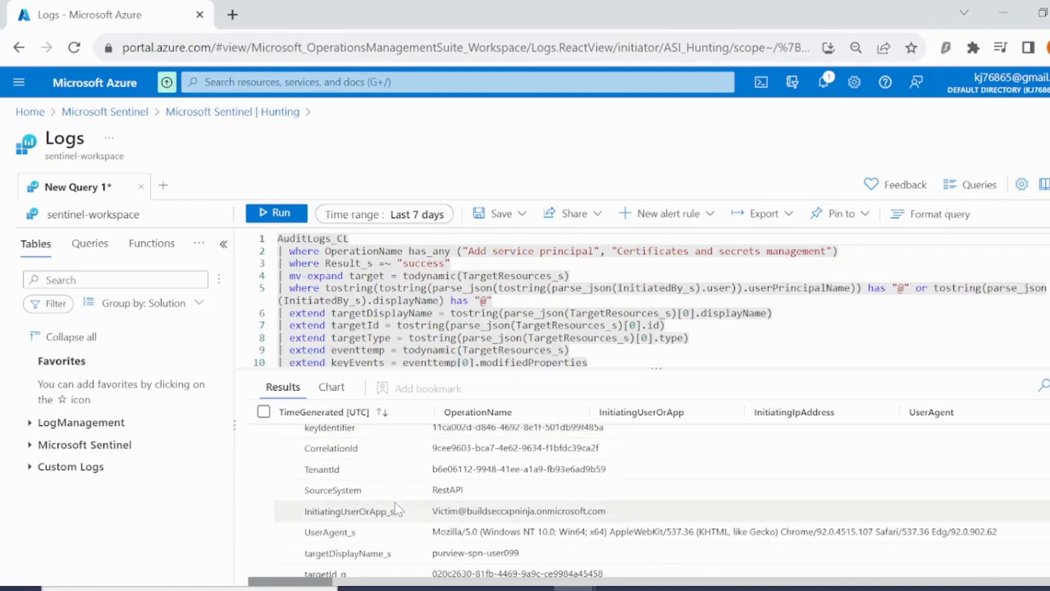
scroll(398, 510, down, 3)
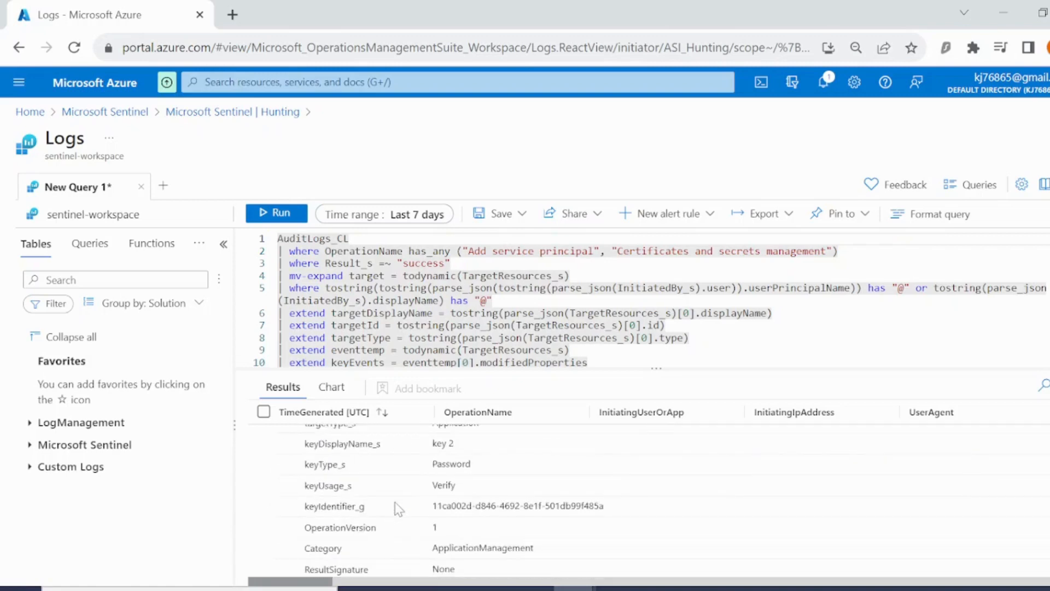
scroll(398, 509, down, 3)
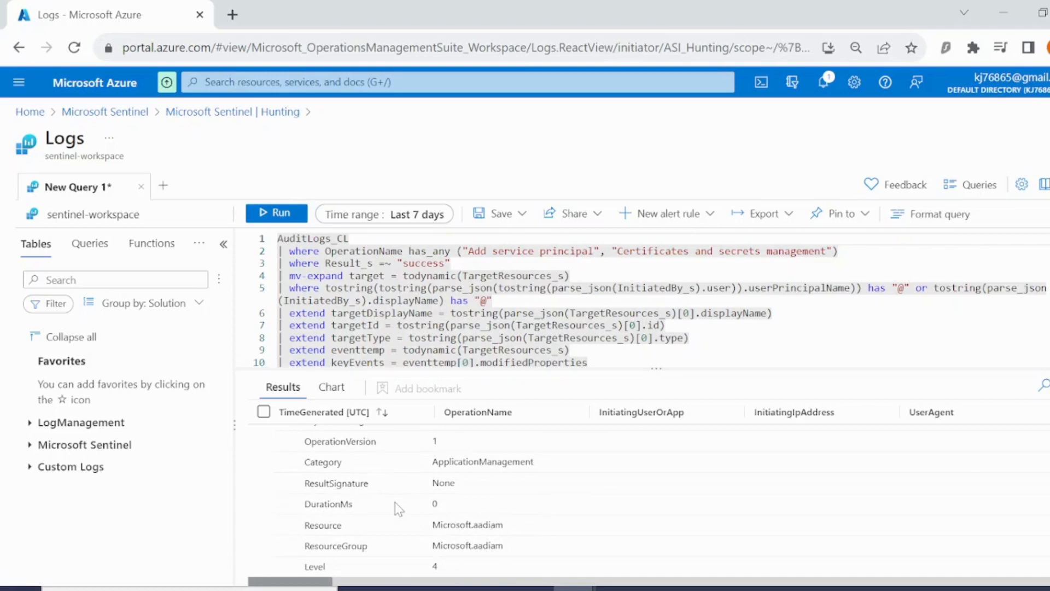
Step: Review the remaining fields of the expanded log result, including additional details, target resources, activity name, key events and key identifier
scroll(398, 509, down, 3)
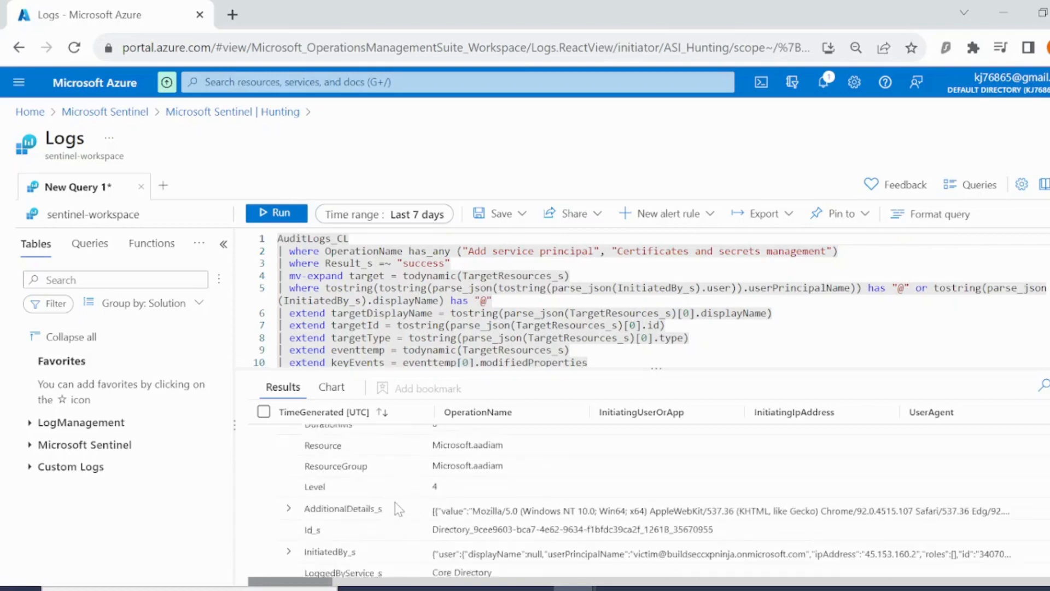
scroll(398, 510, up, 3)
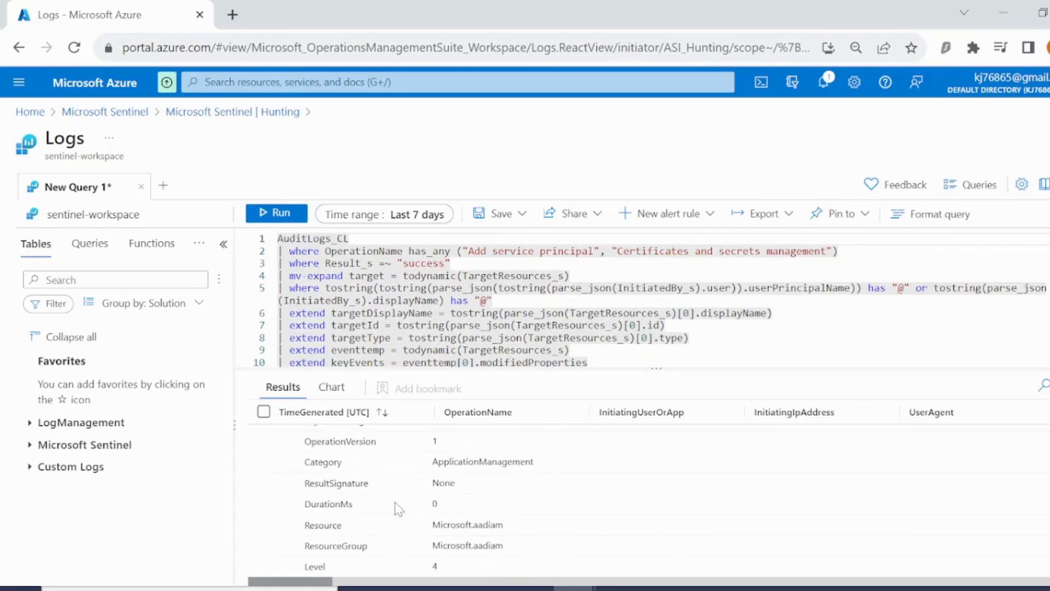
scroll(398, 509, up, 6)
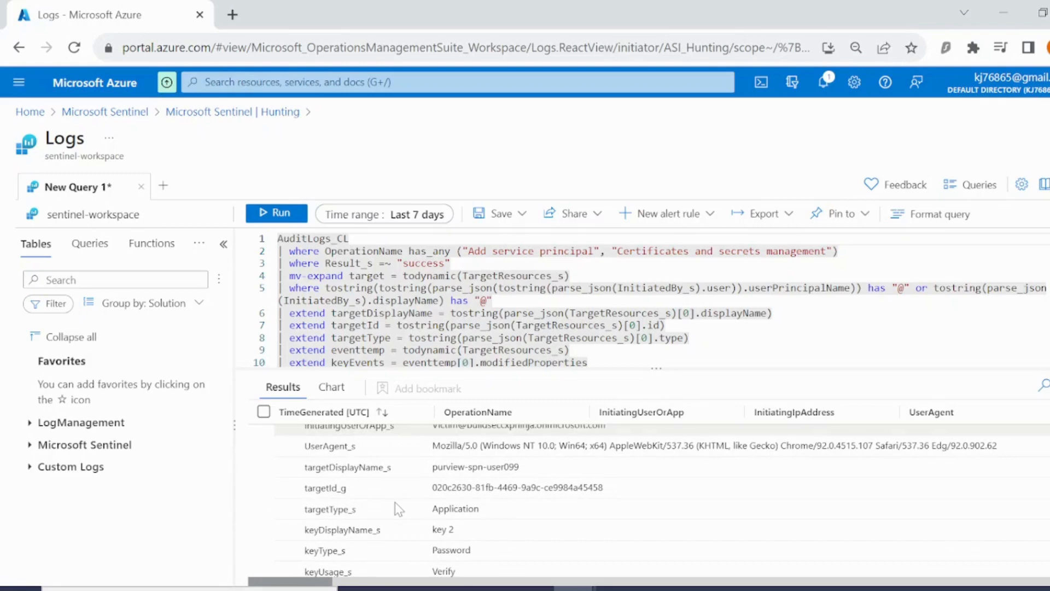
scroll(398, 509, down, 3)
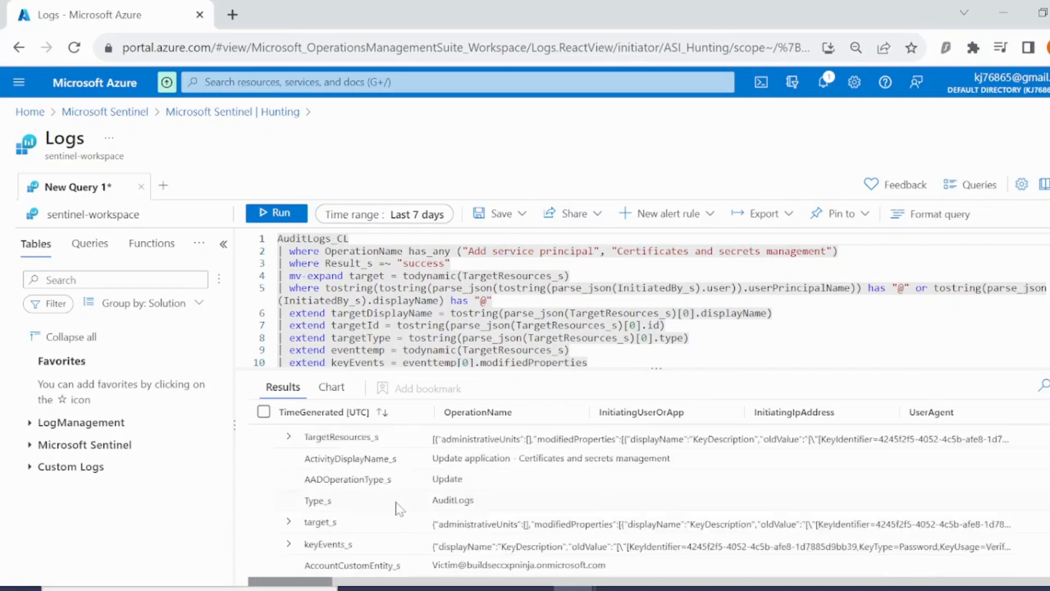
scroll(378, 533, down, 5)
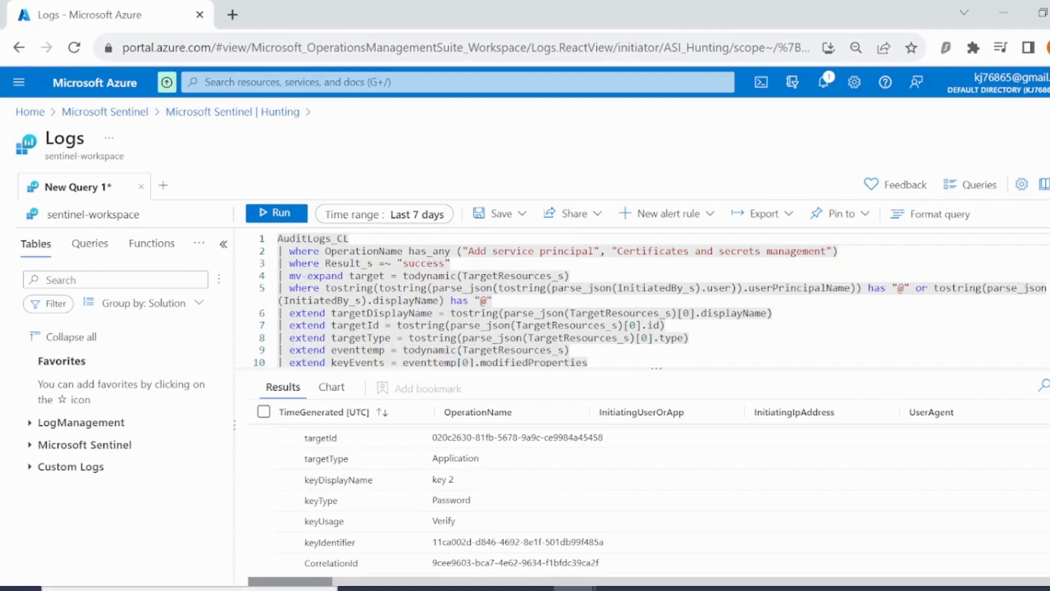
Step: Open a new query beside the current one and insert the _GetWatchlist function with an empty quoted argument
click(162, 191)
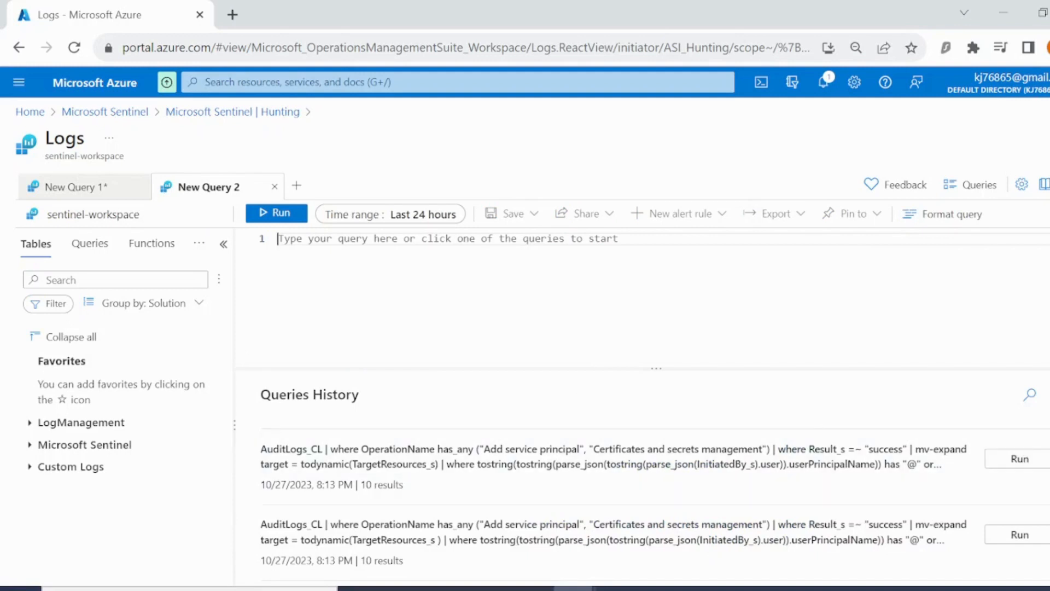
text(_)
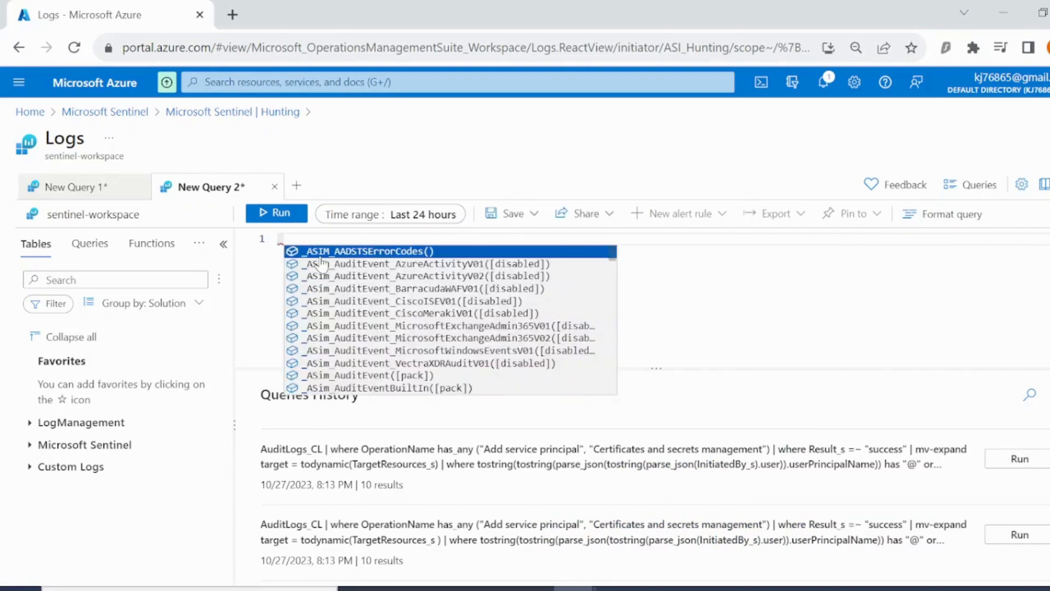
text(Get)
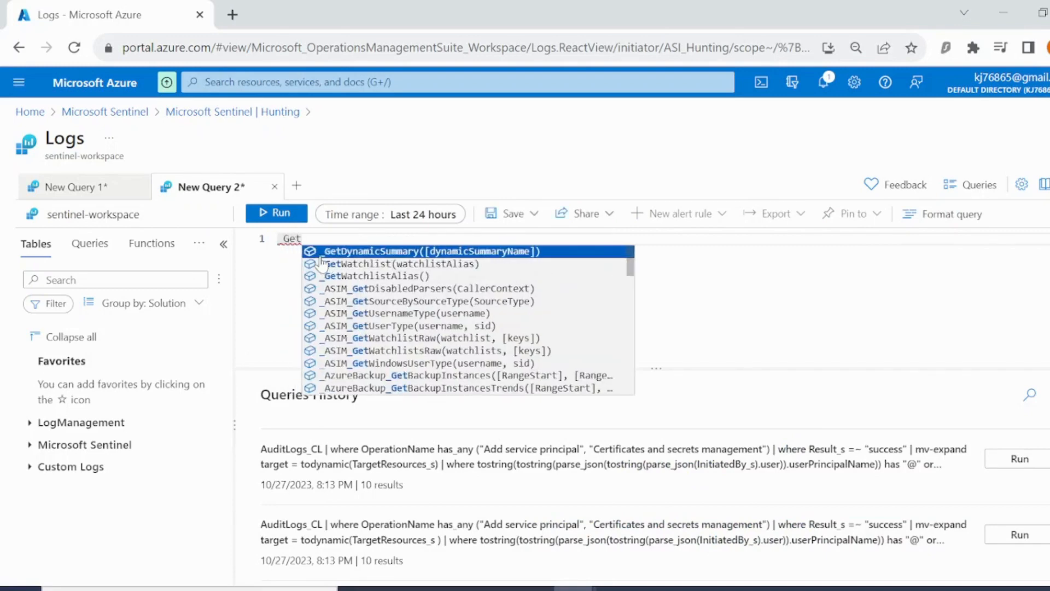
text(W)
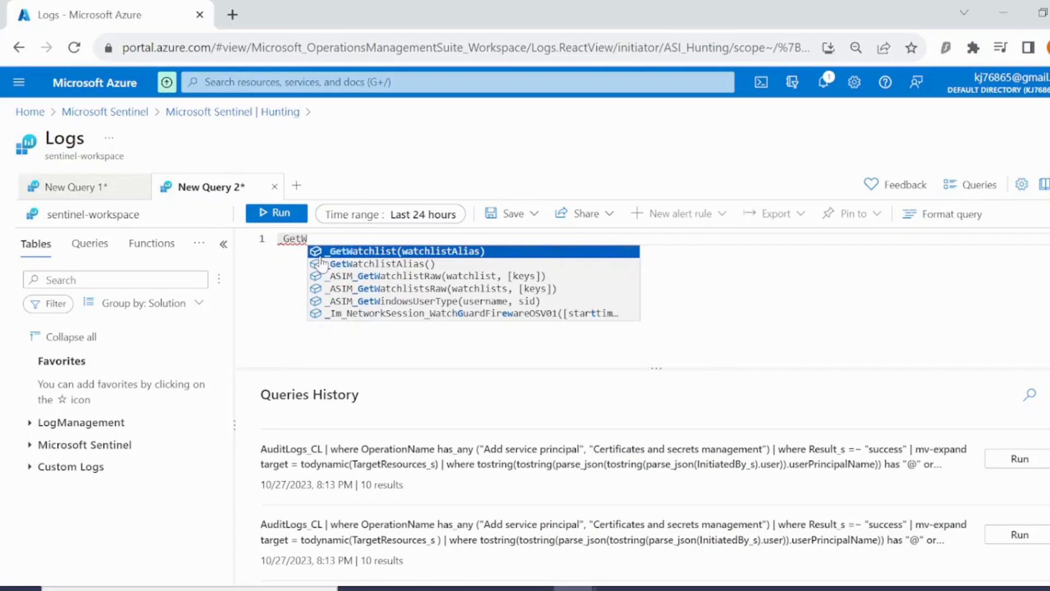
key(Tab)
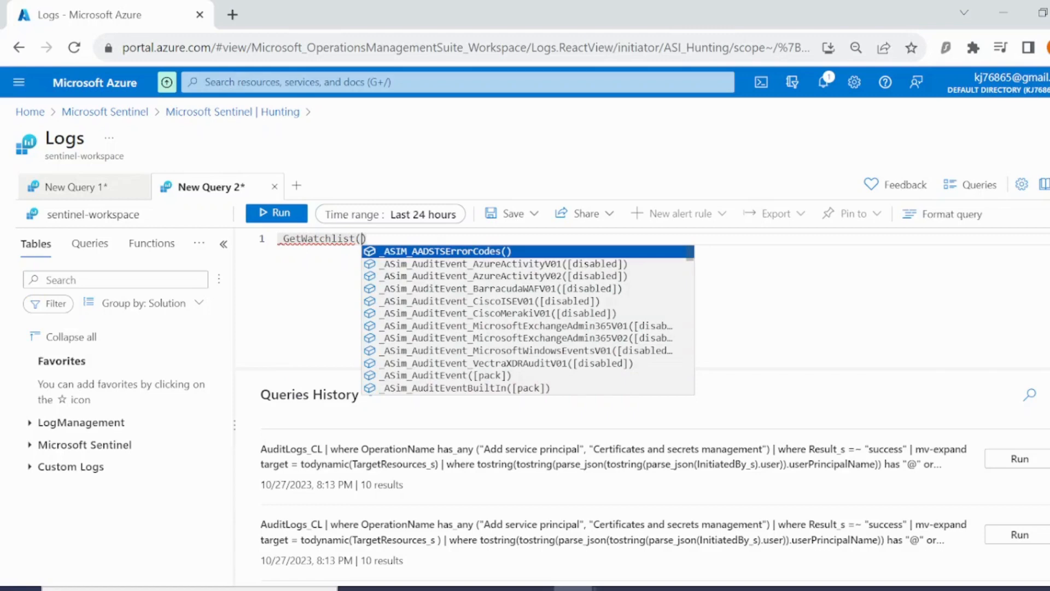
key(Escape)
text('')
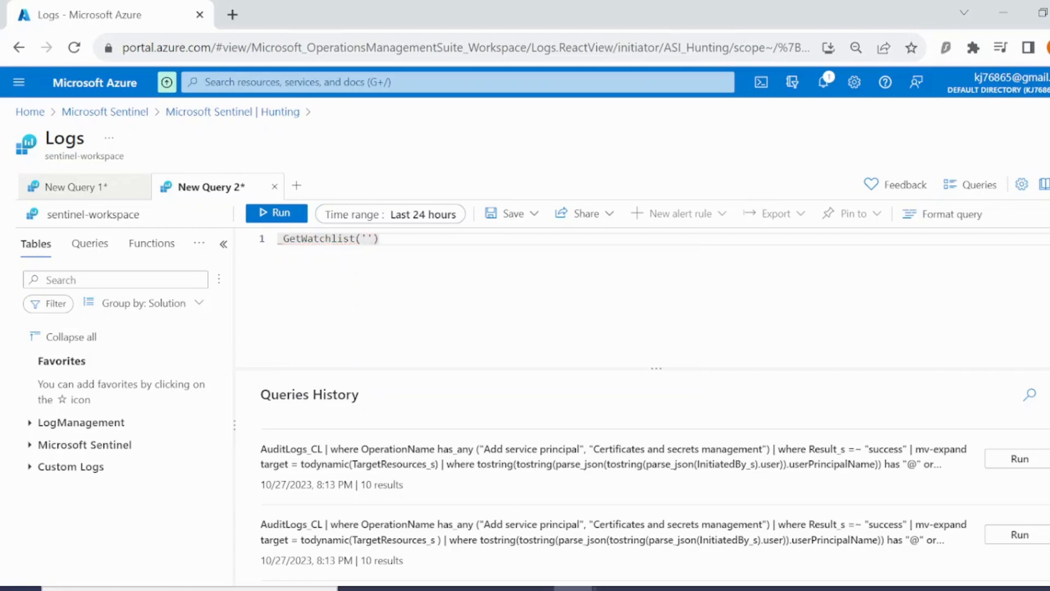
Step: Complete the query as _GetWatchlist('HighRiskApps') and run it
text(HighRisk)
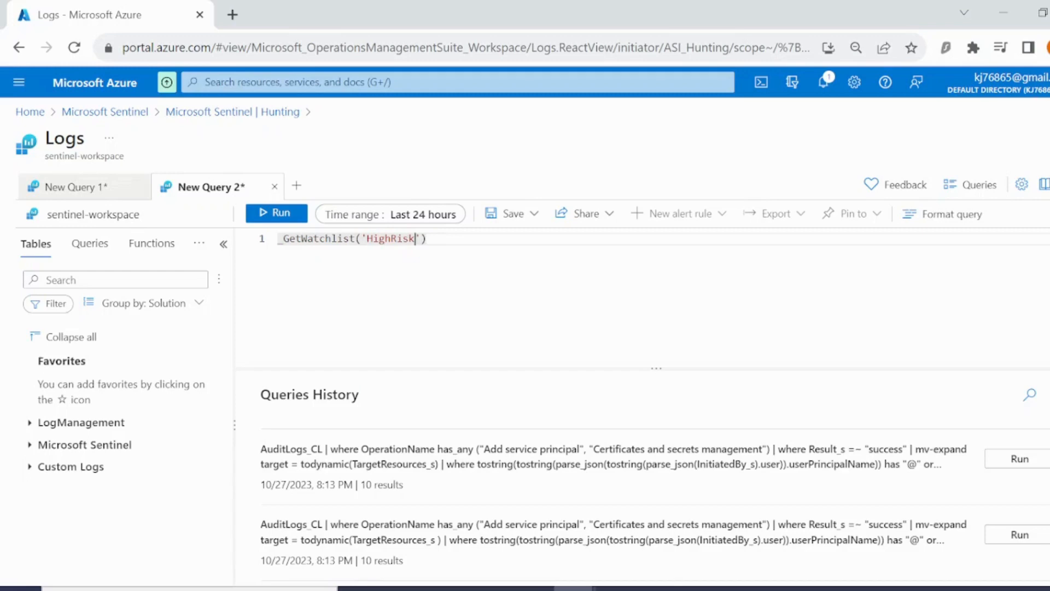
text(As)
key(BackSpace)
text(ps)
key(BackSpace)
text(ps)
click(451, 239)
click(281, 213)
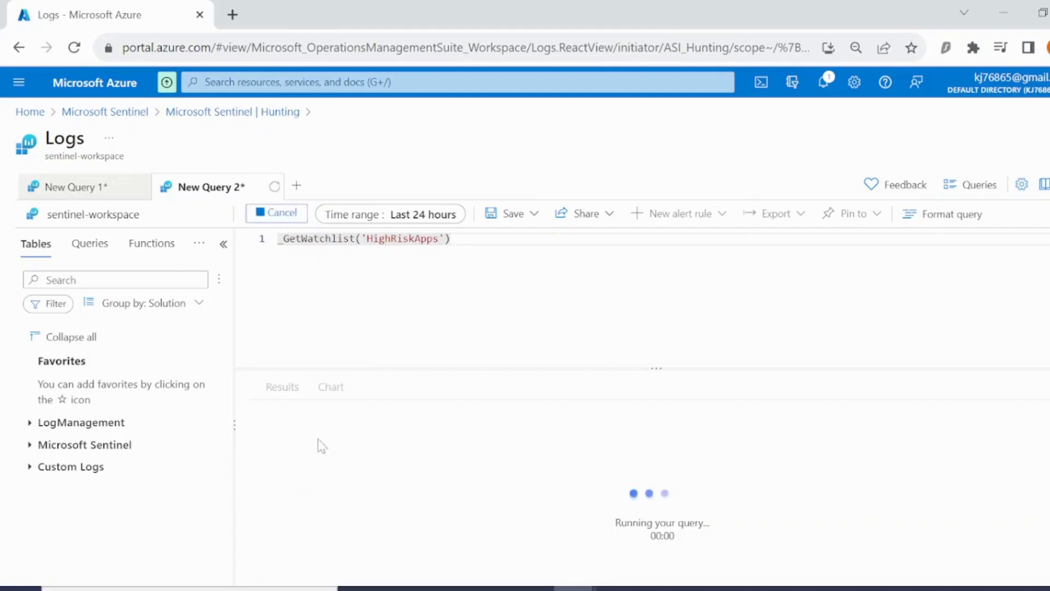
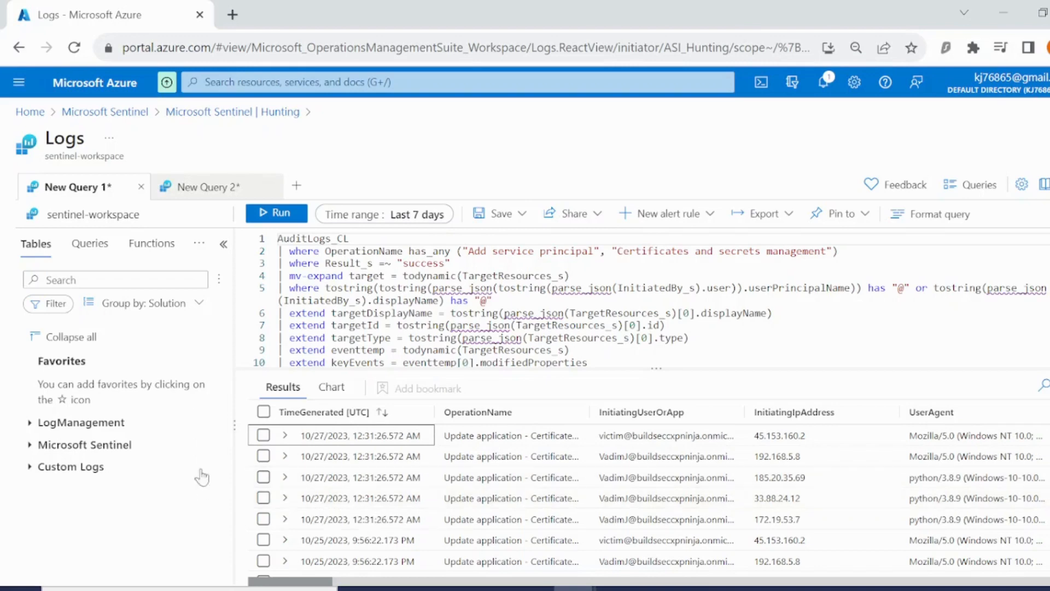
Step: Select the first result of the OAuth credentials query and begin adding a bookmark for it
click(263, 435)
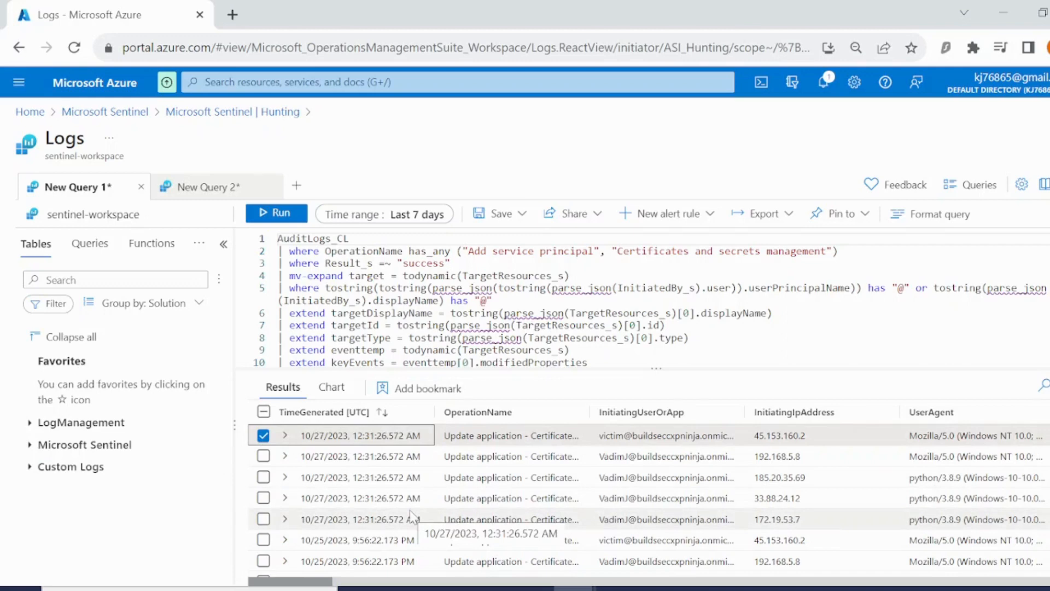
click(421, 390)
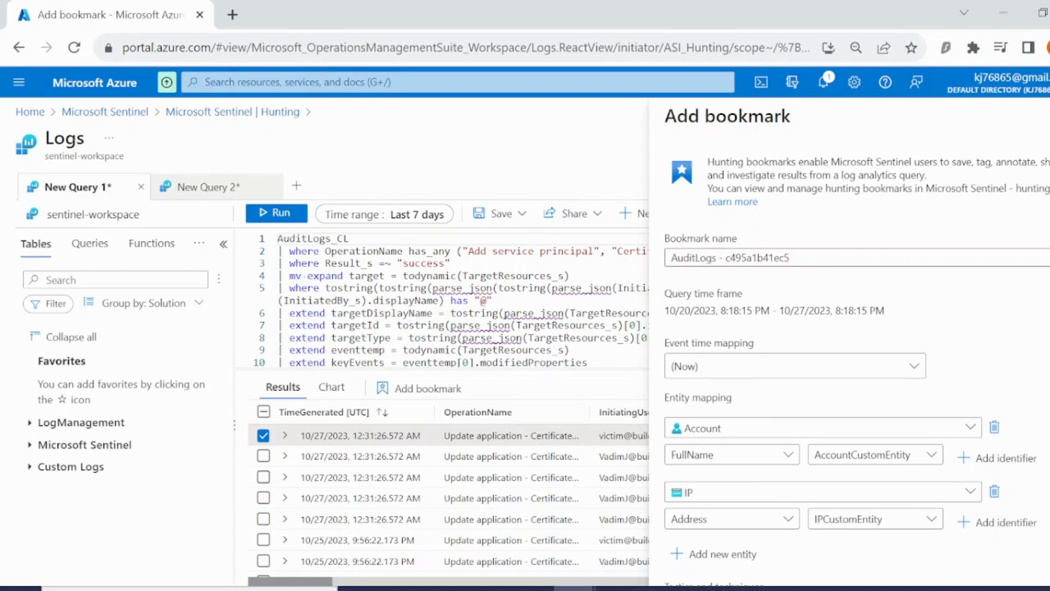
click(706, 260)
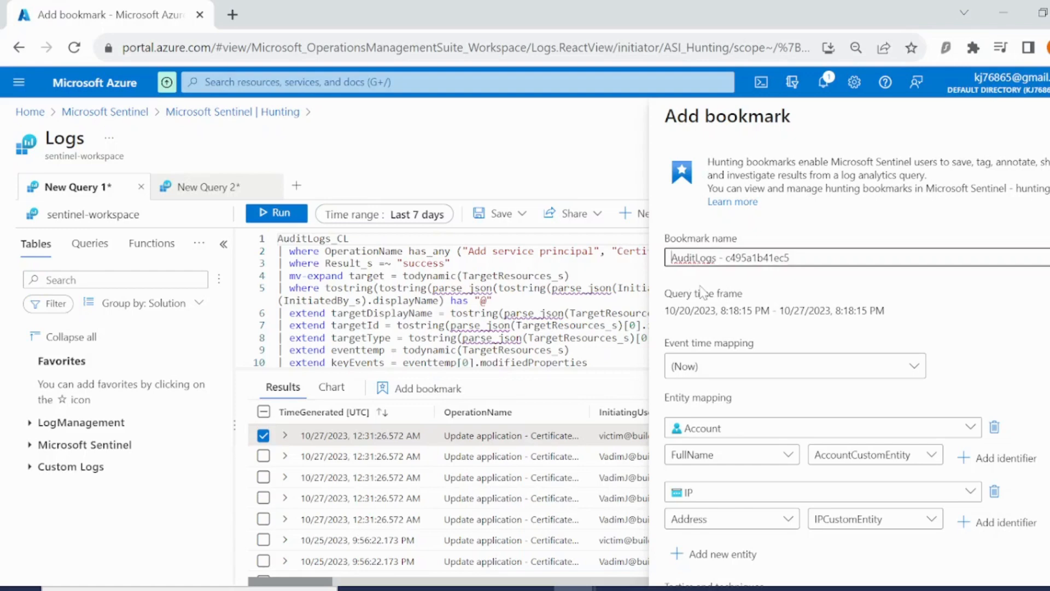
text(sAMPLE)
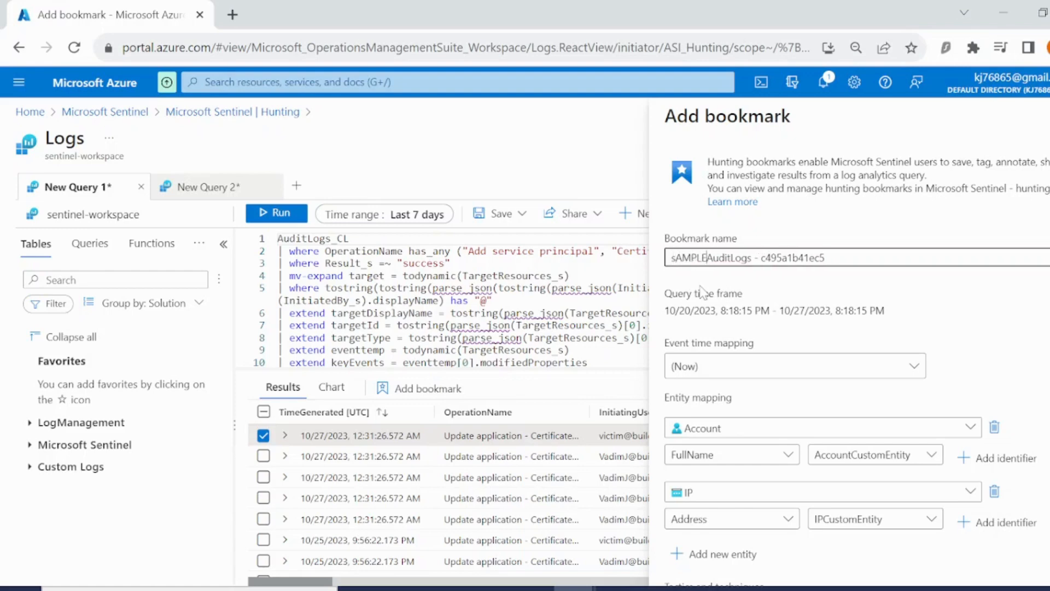
key(BackSpace)
key(BackSpace)
key(BackSpace)
key(BackSpace)
key(BackSpace)
key(BackSpace)
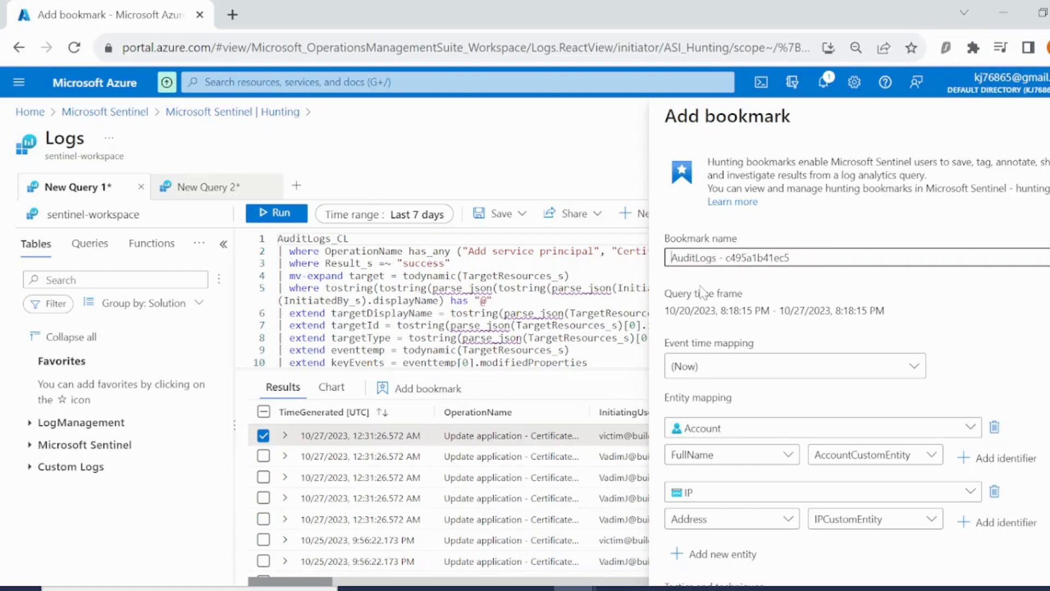
Step: Prefix the bookmark name with "Sample -", check its entity mapping and other settings, and create the bookmark
text(Sample)
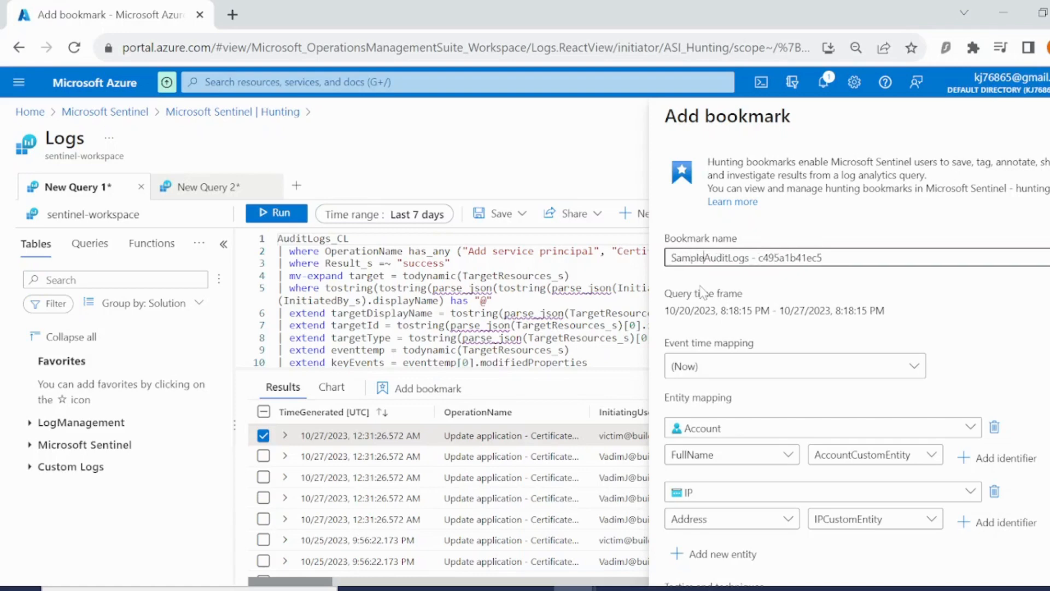
text( -)
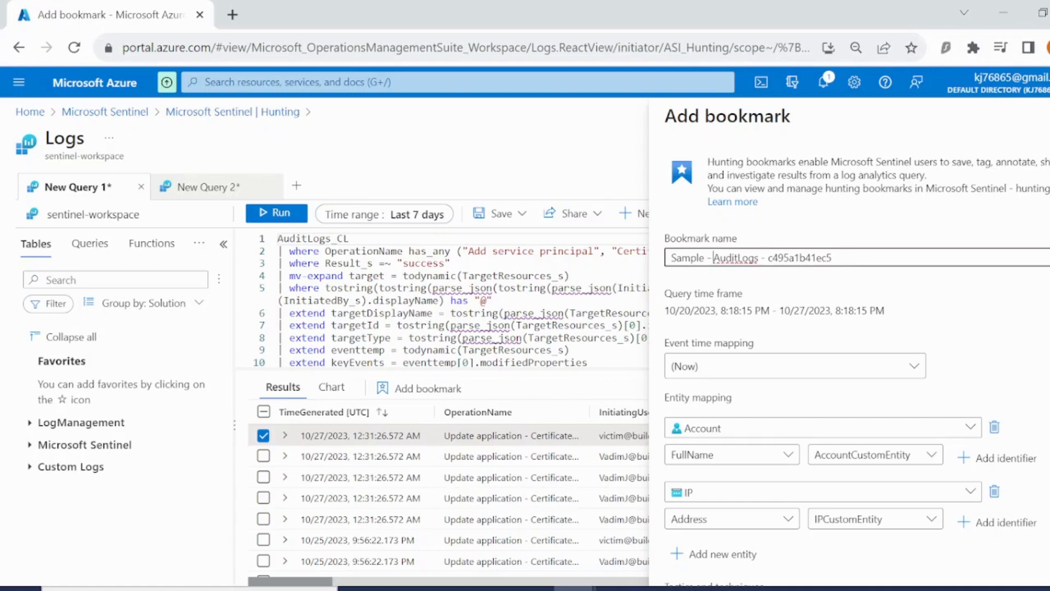
scroll(828, 408, down, 4)
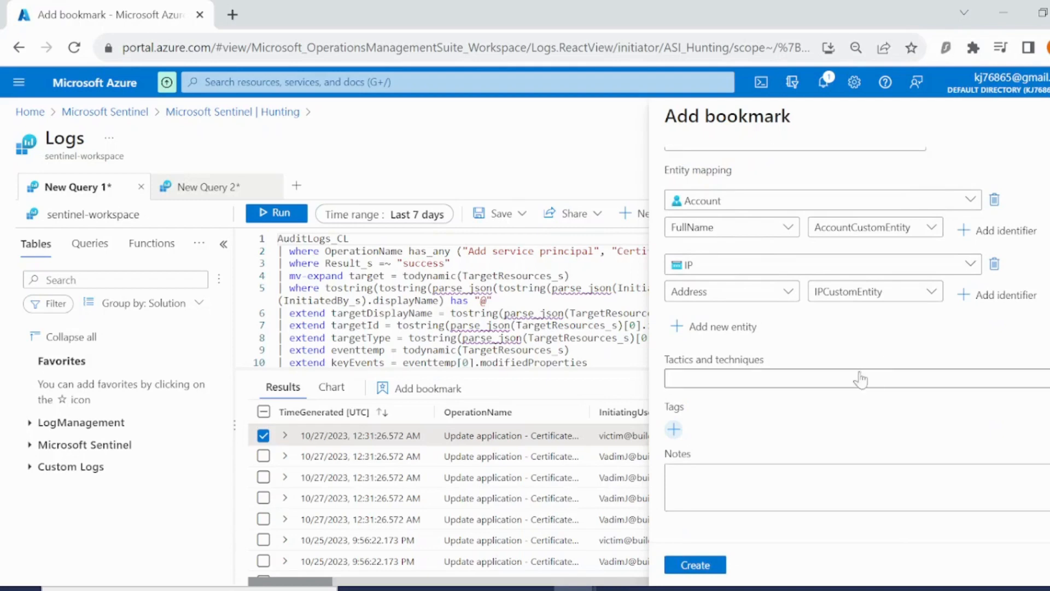
scroll(858, 376, up, 4)
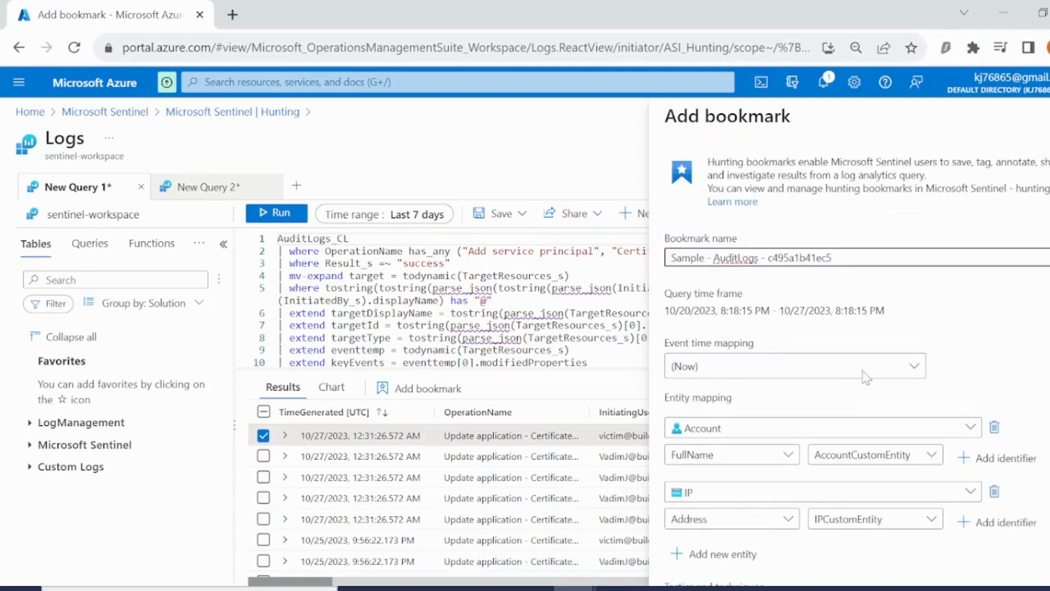
scroll(866, 376, down, 2)
scroll(864, 376, down, 3)
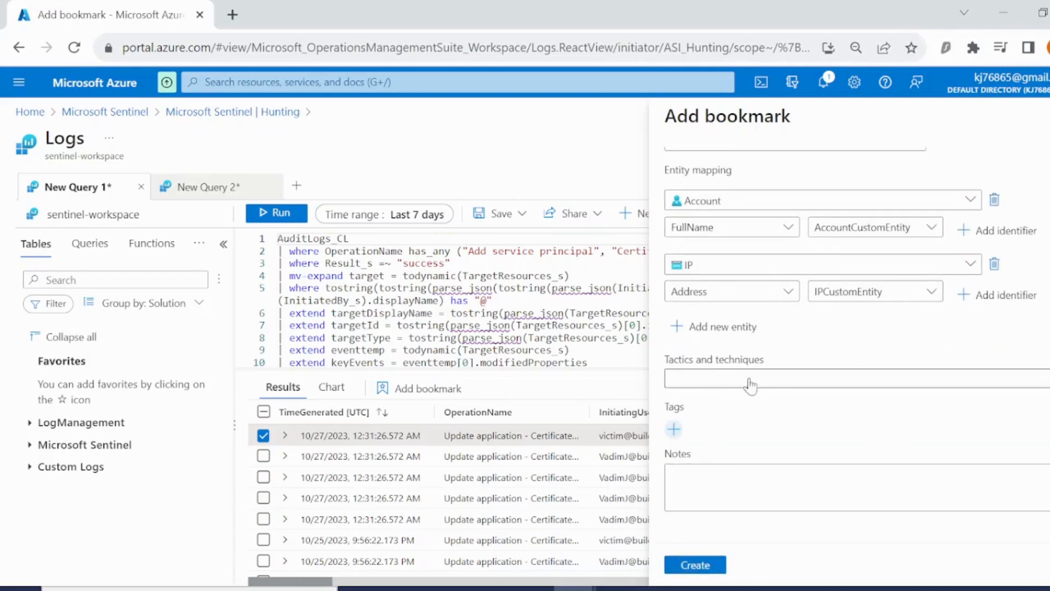
scroll(751, 385, up, 5)
scroll(751, 415, down, 5)
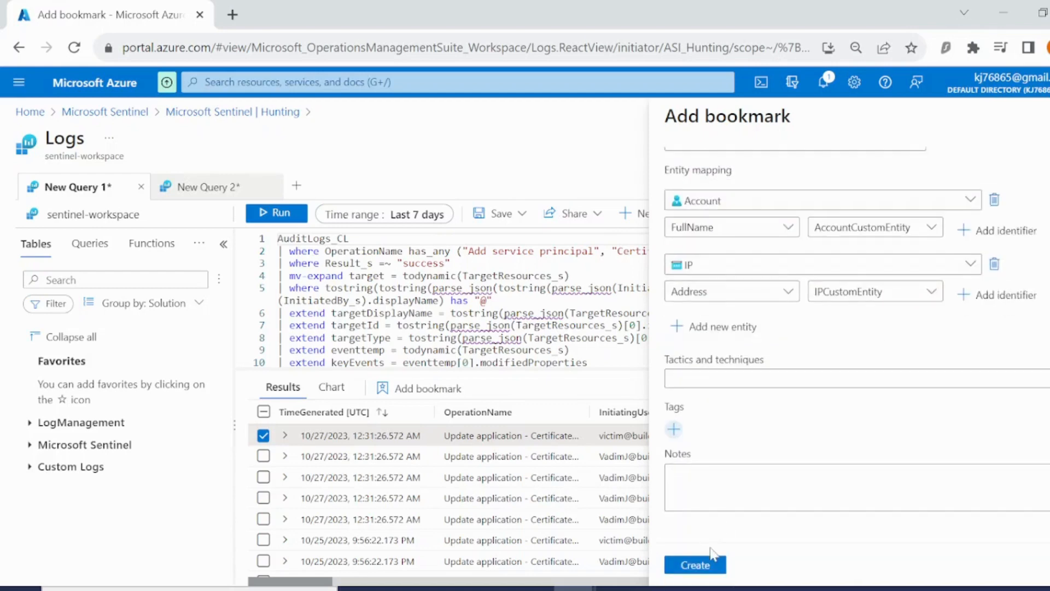
click(695, 565)
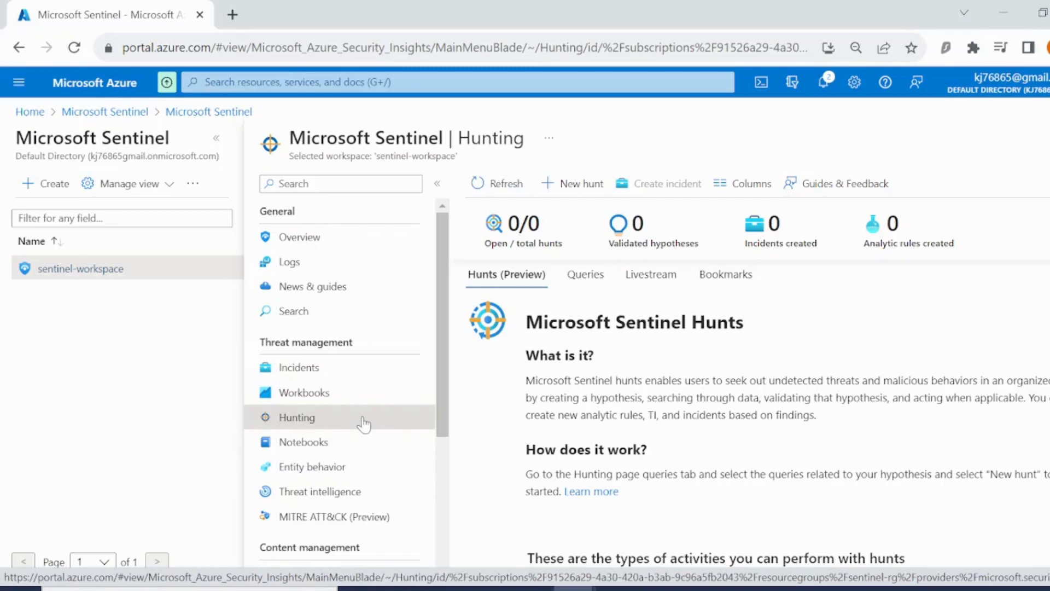
Step: Select the new Sample - AuditLogs bookmark in the hunting bookmarks and examine its entities in the investigation graph
click(730, 277)
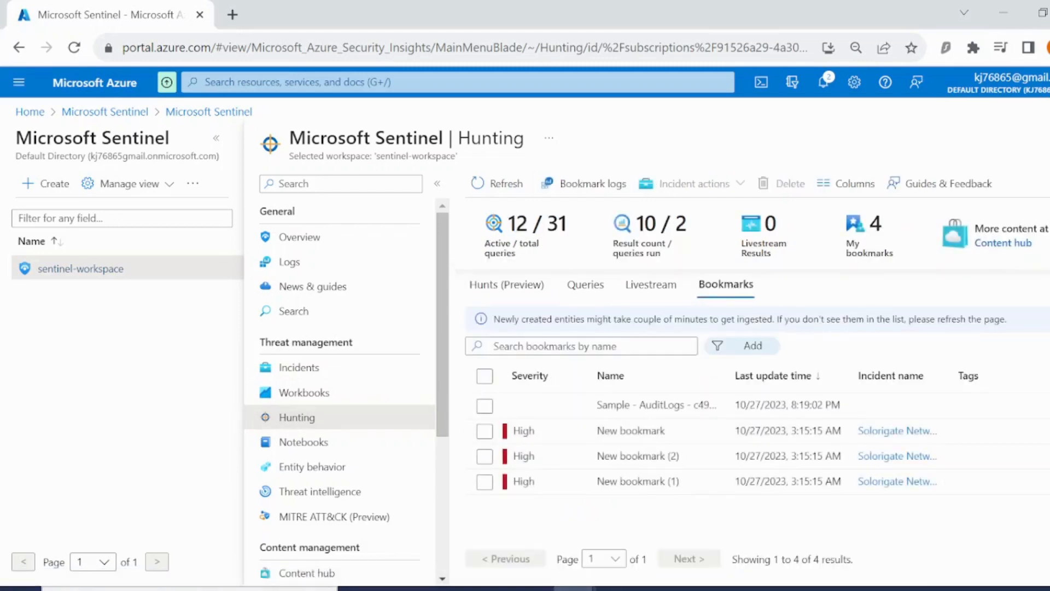
click(485, 405)
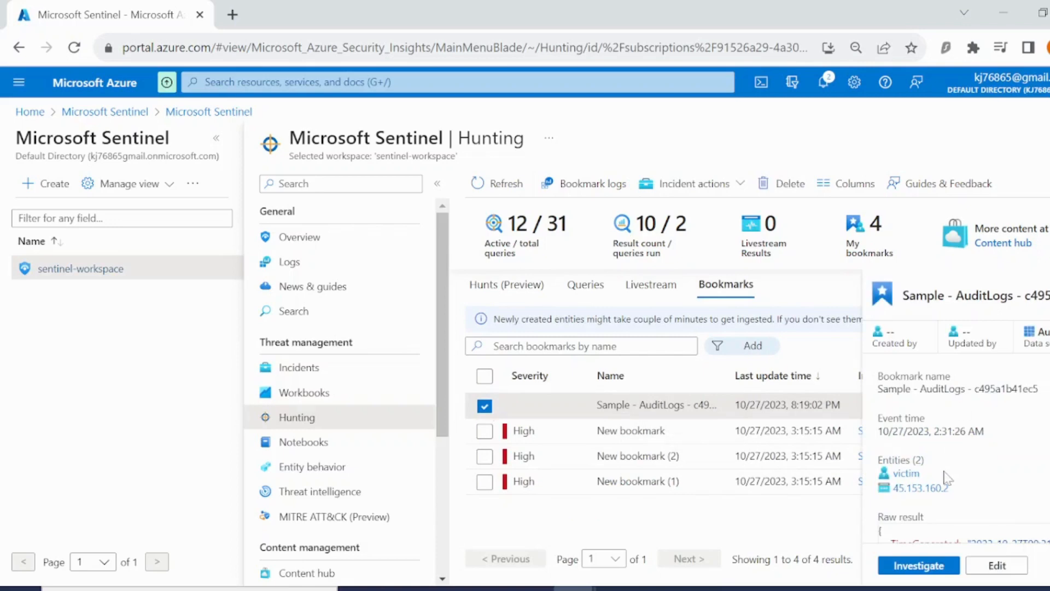
click(934, 566)
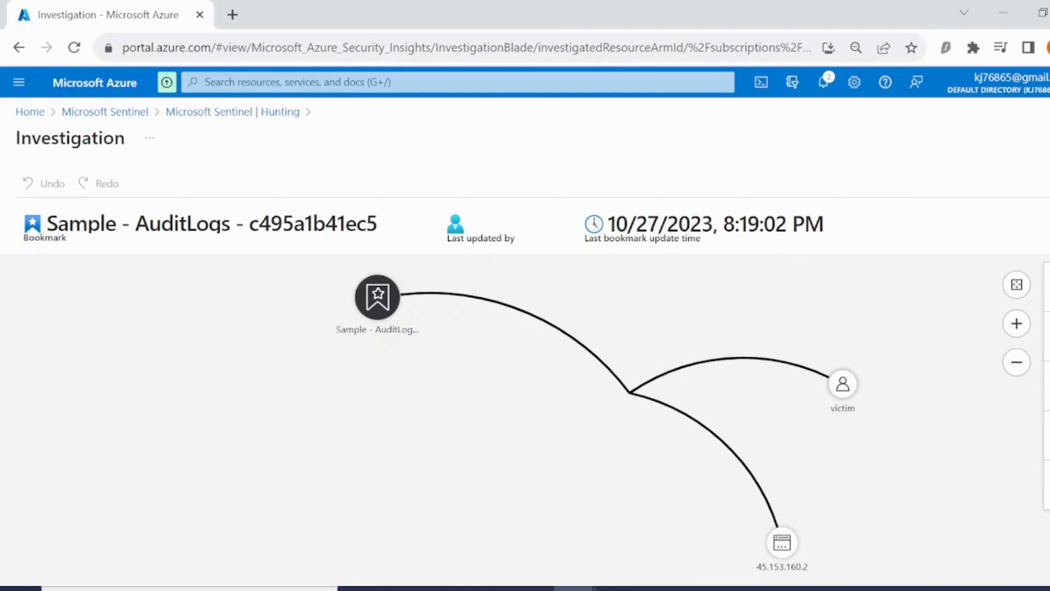
click(1049, 138)
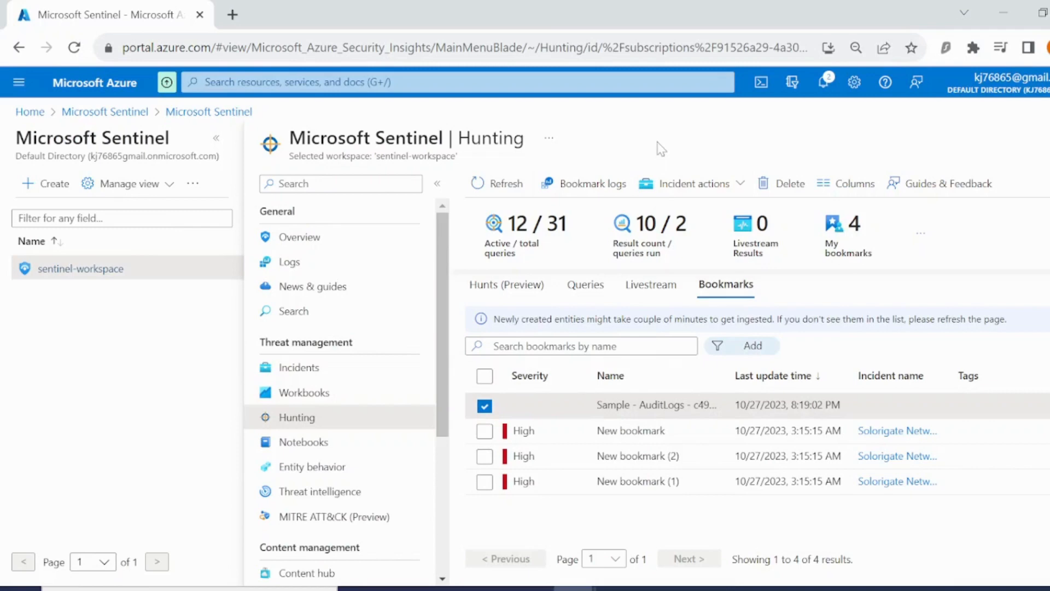
Step: Start a new incident from the selected bookmark and title it "sample"
click(697, 183)
click(683, 210)
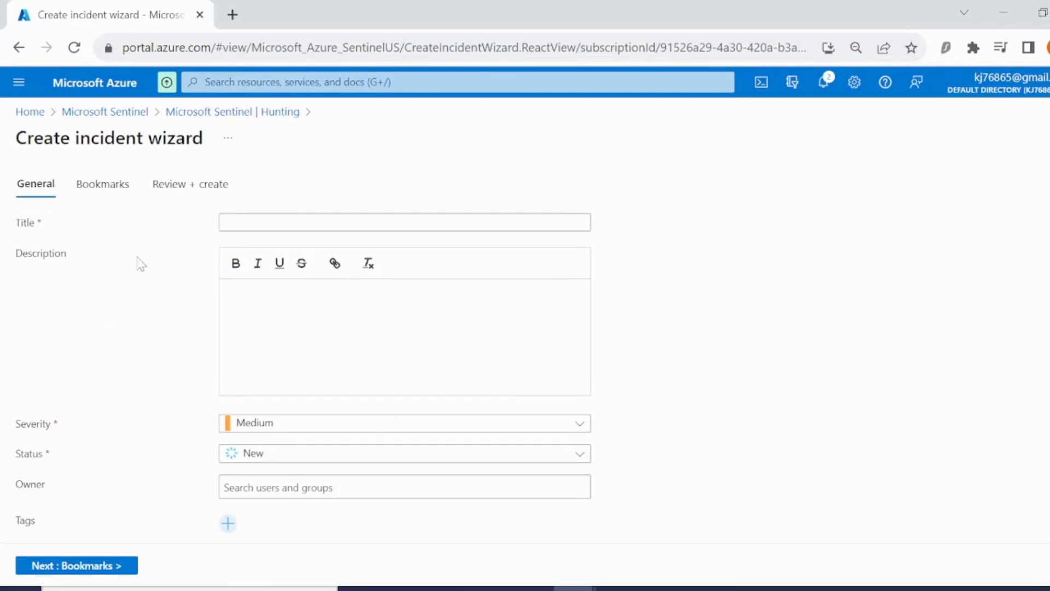
click(235, 223)
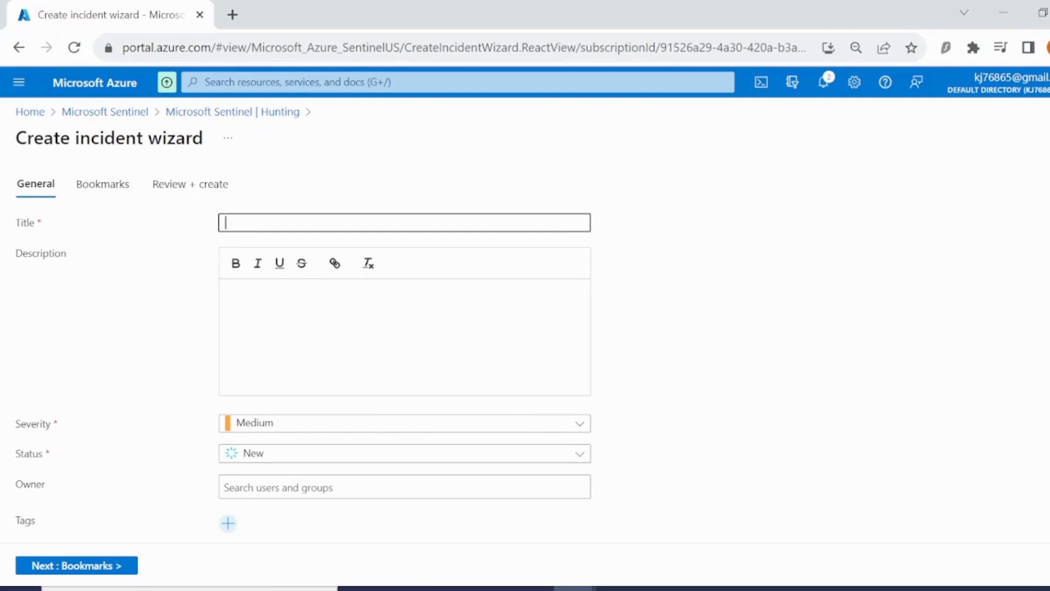
text(sample)
click(231, 295)
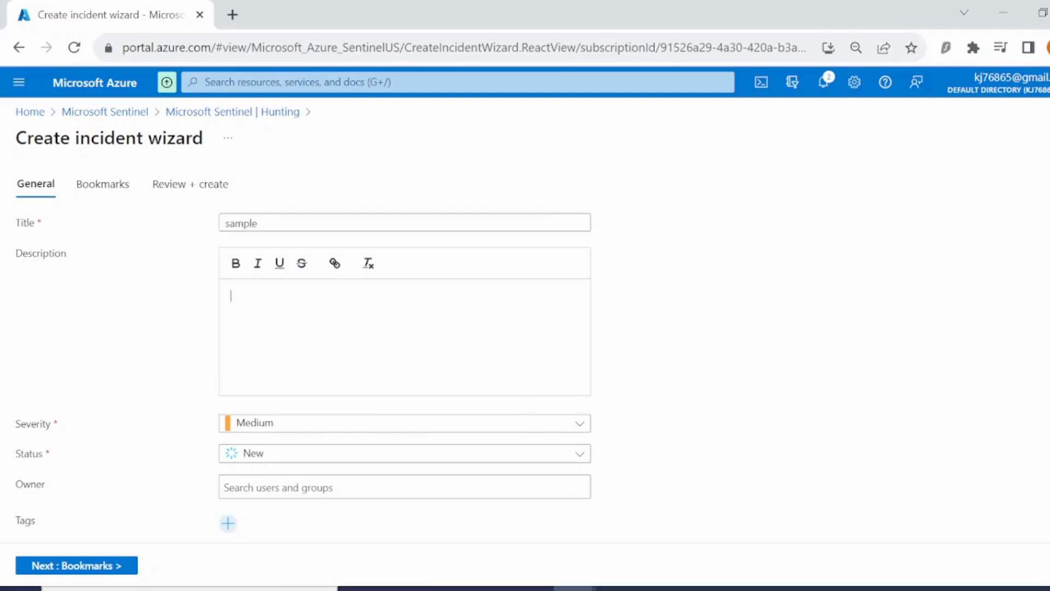
Step: Set the incident's severity to High, assign the suggested user with an e-mail address as owner, and create the incident
click(312, 426)
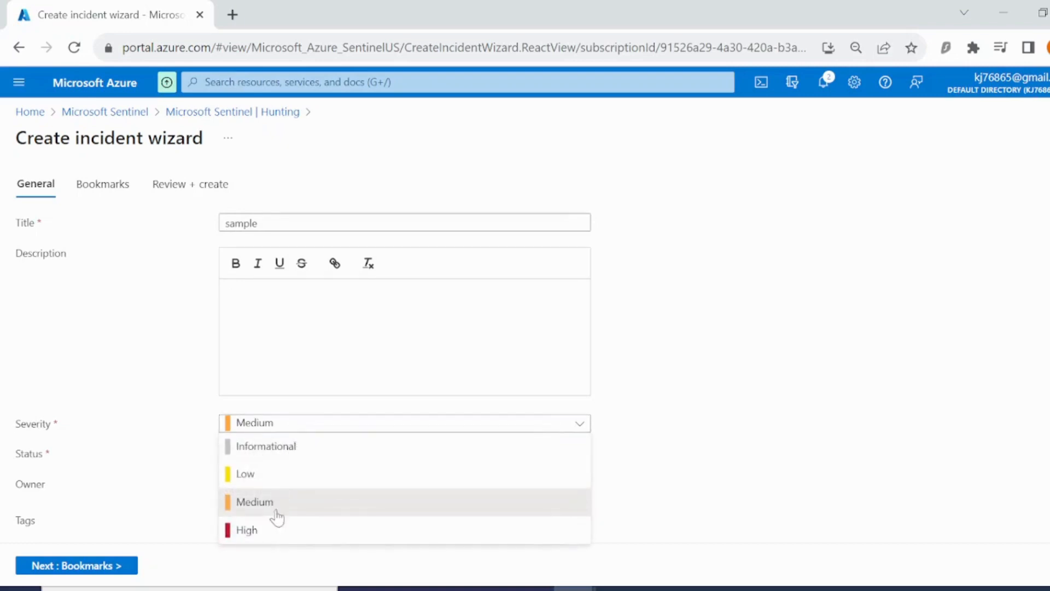
click(263, 531)
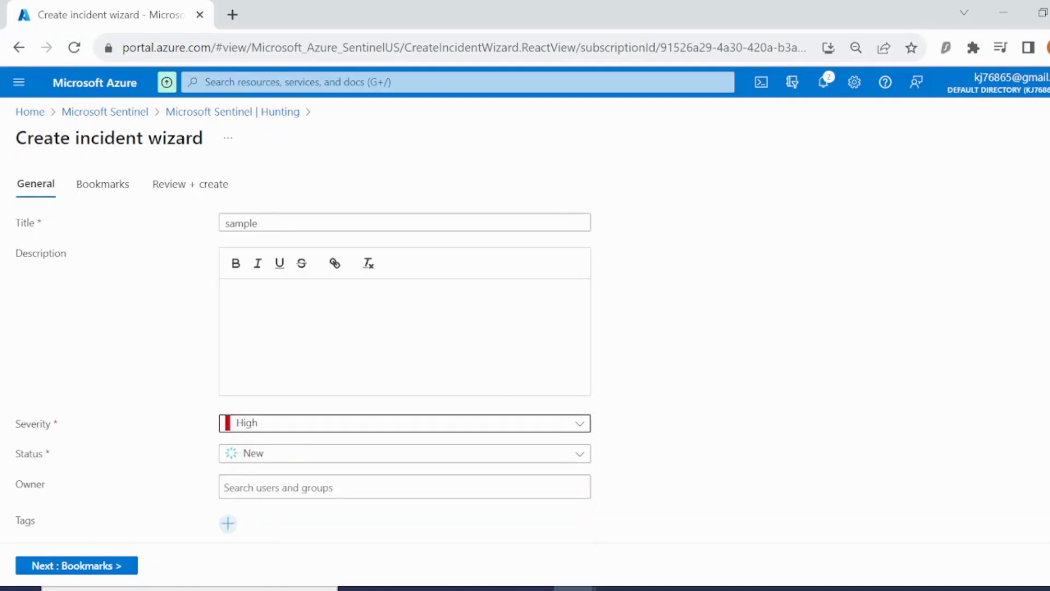
scroll(136, 471, down, 1)
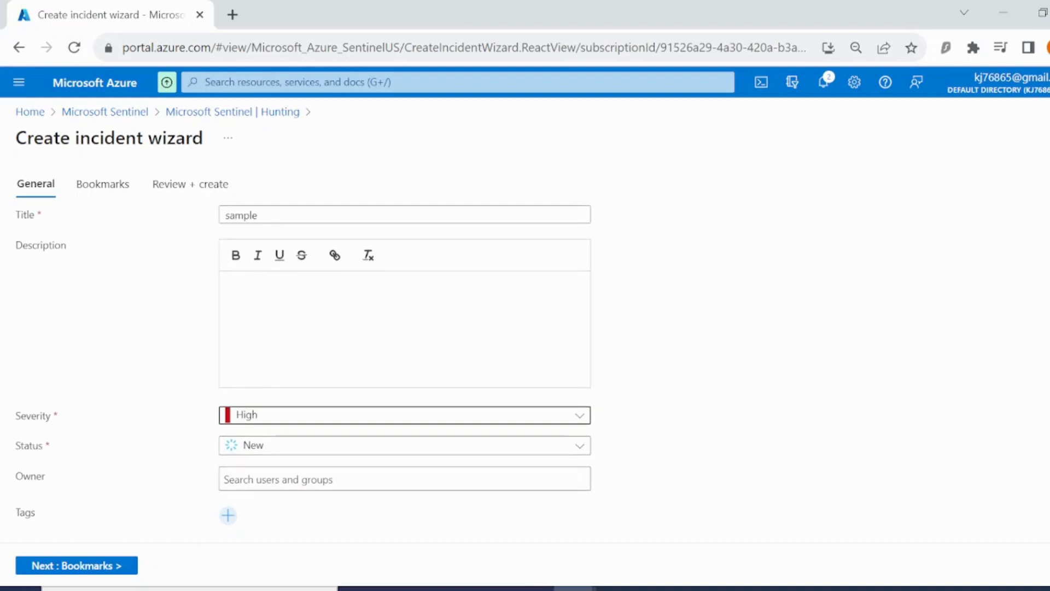
click(277, 480)
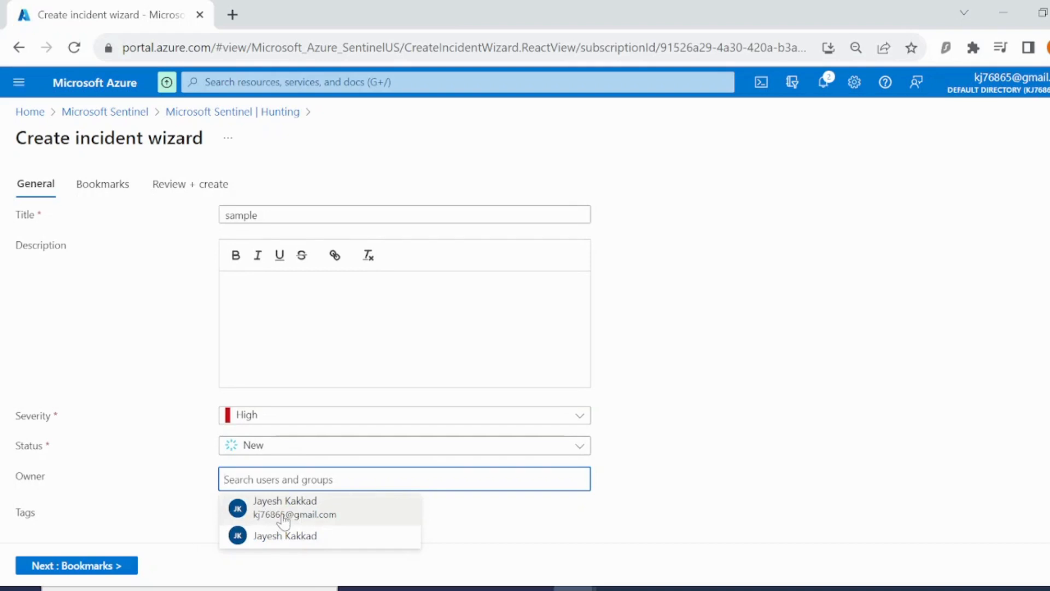
click(283, 520)
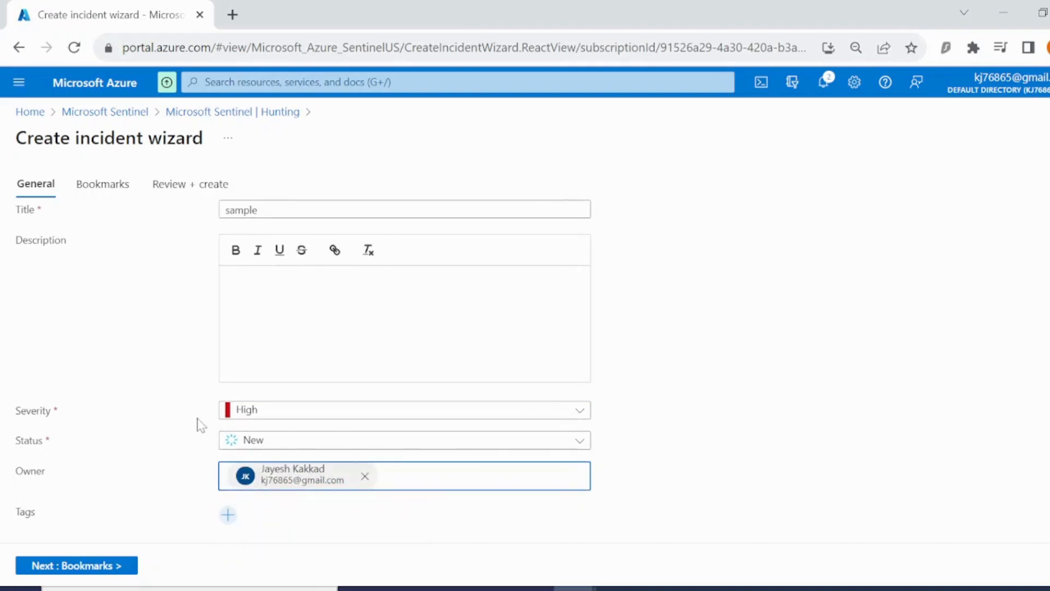
click(182, 191)
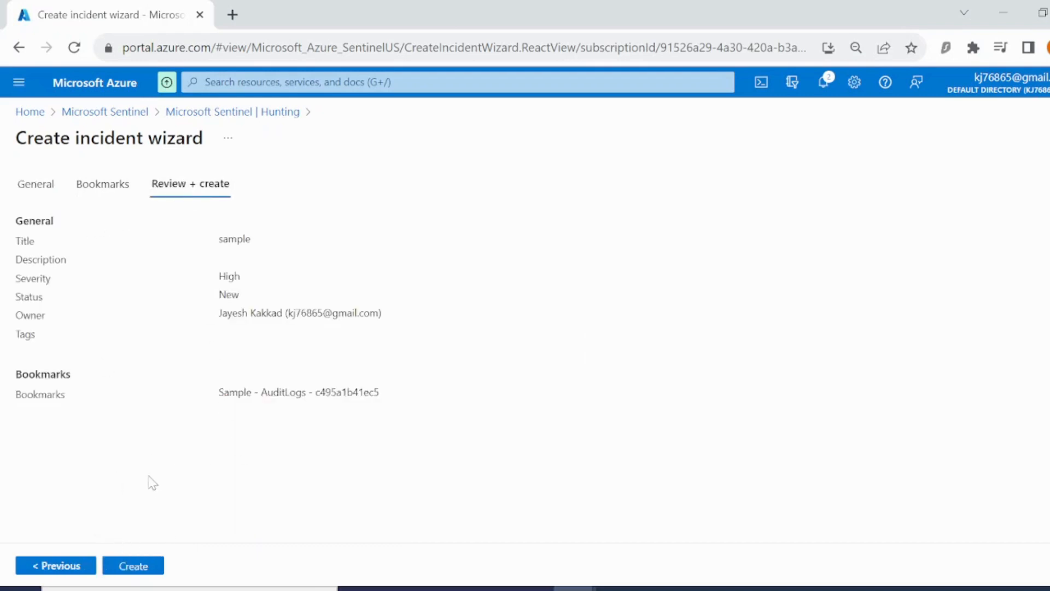
click(129, 566)
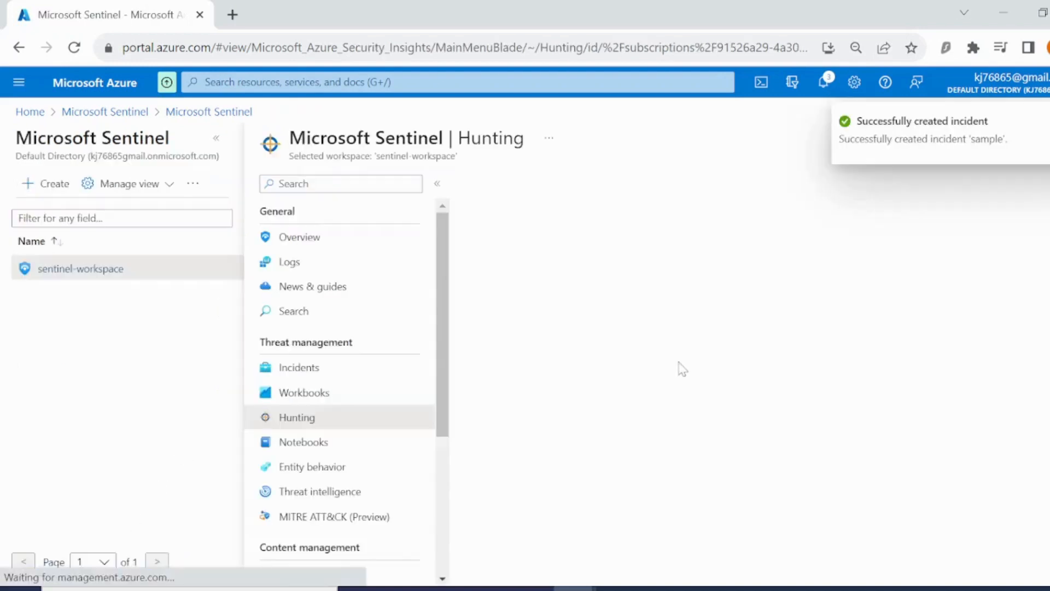